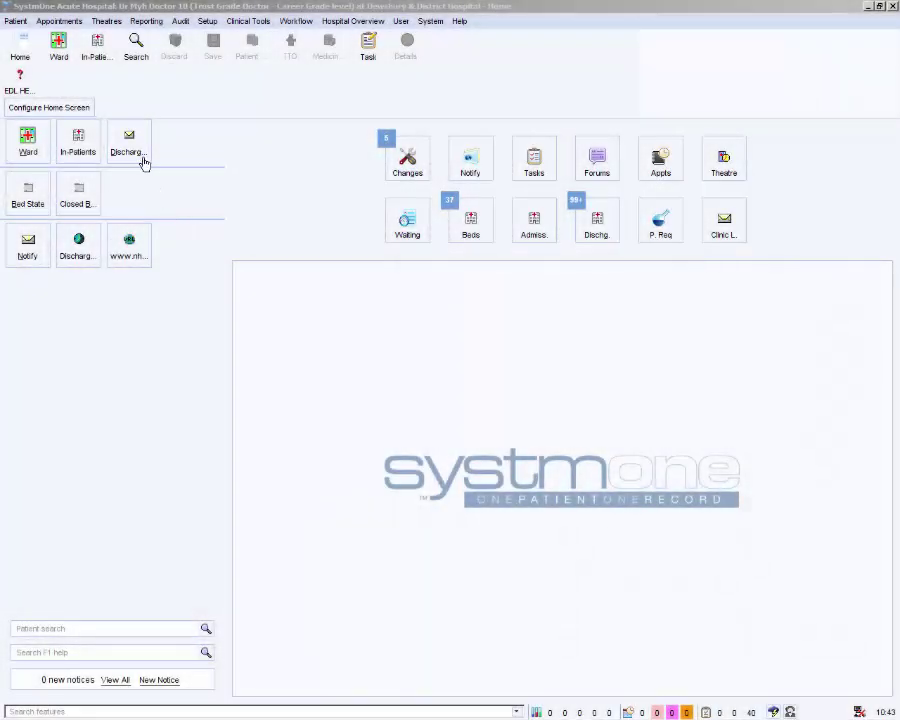
Step: Open the Discharge Status list and filter it to the one patient found by name search
left_click(141, 156)
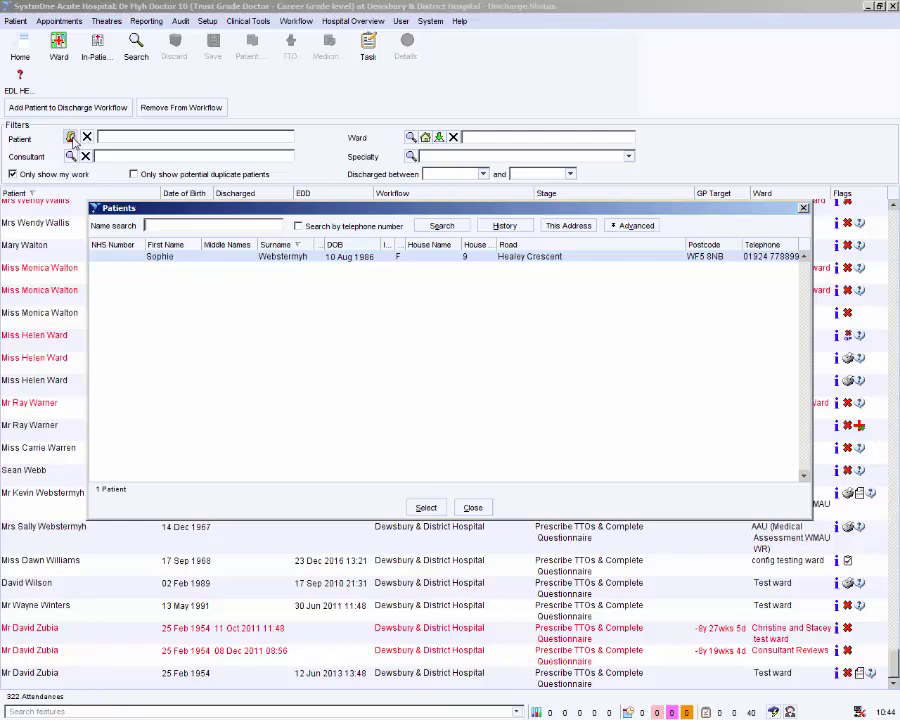
key("Return")
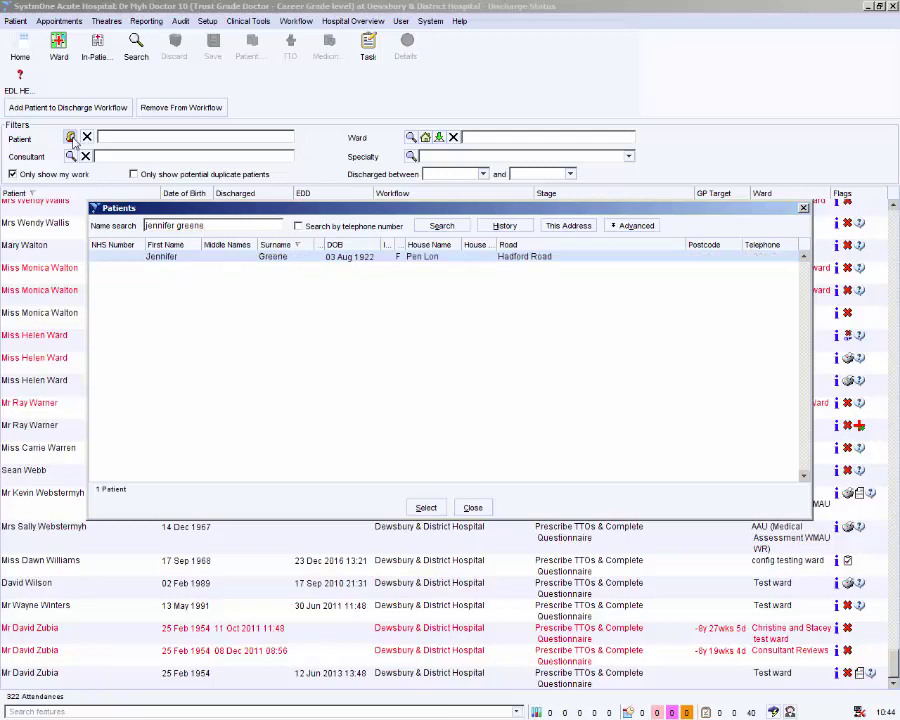
left_click(427, 508)
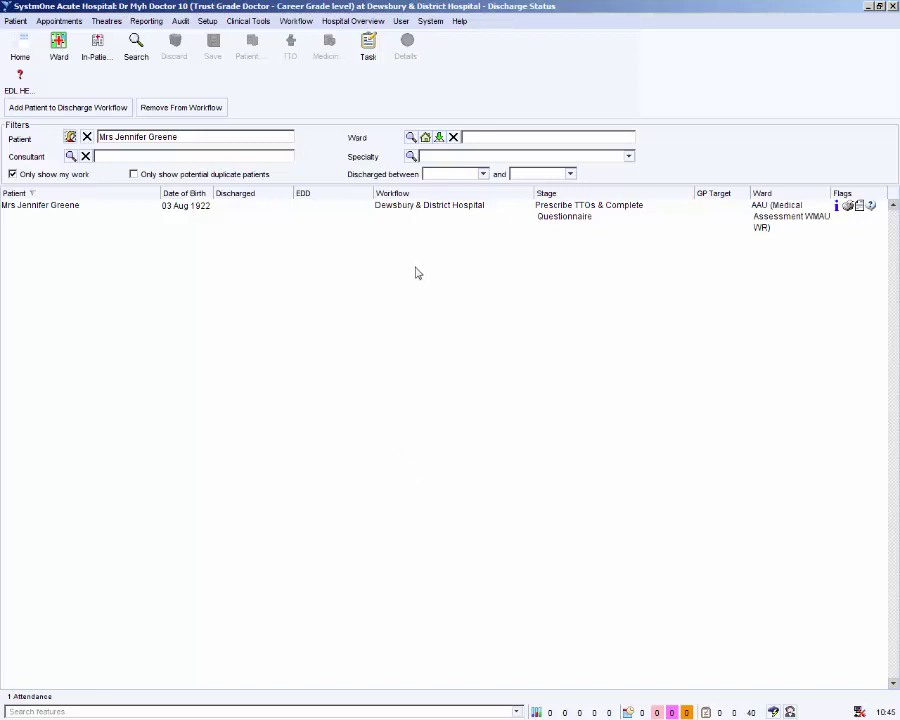
Step: Retrieve the patient's record and launch a new Patient Discharge Information v3 questionnaire from Questionnaires
right_click(428, 212)
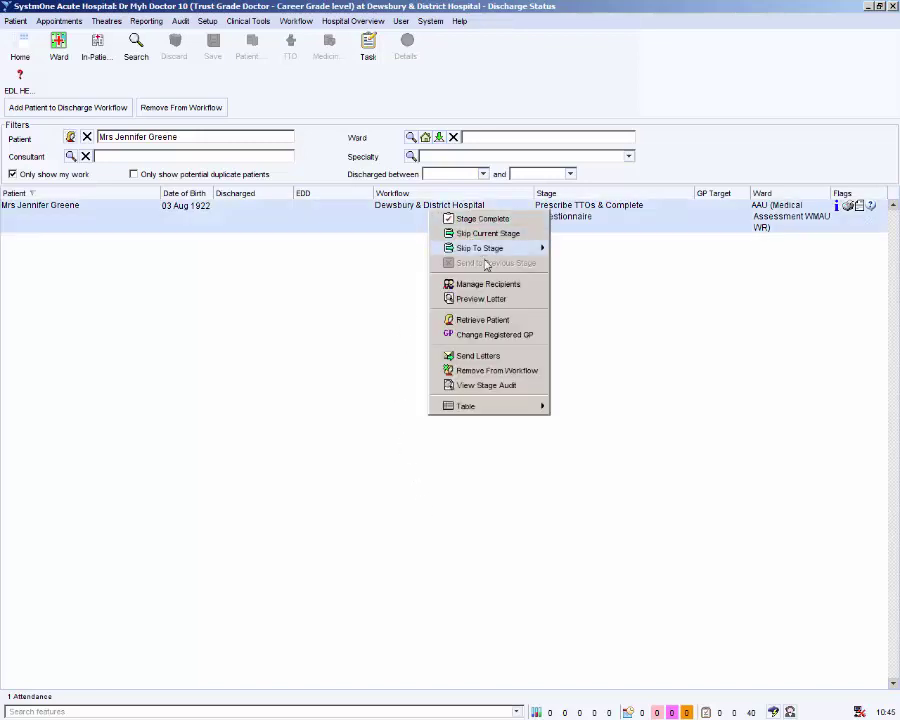
left_click(496, 322)
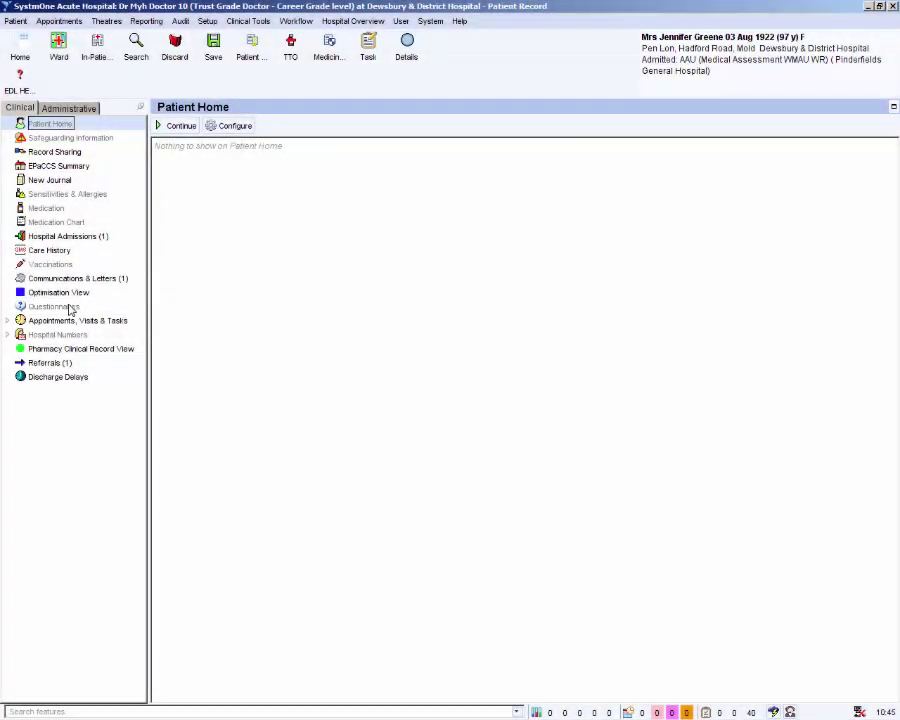
left_click(69, 308)
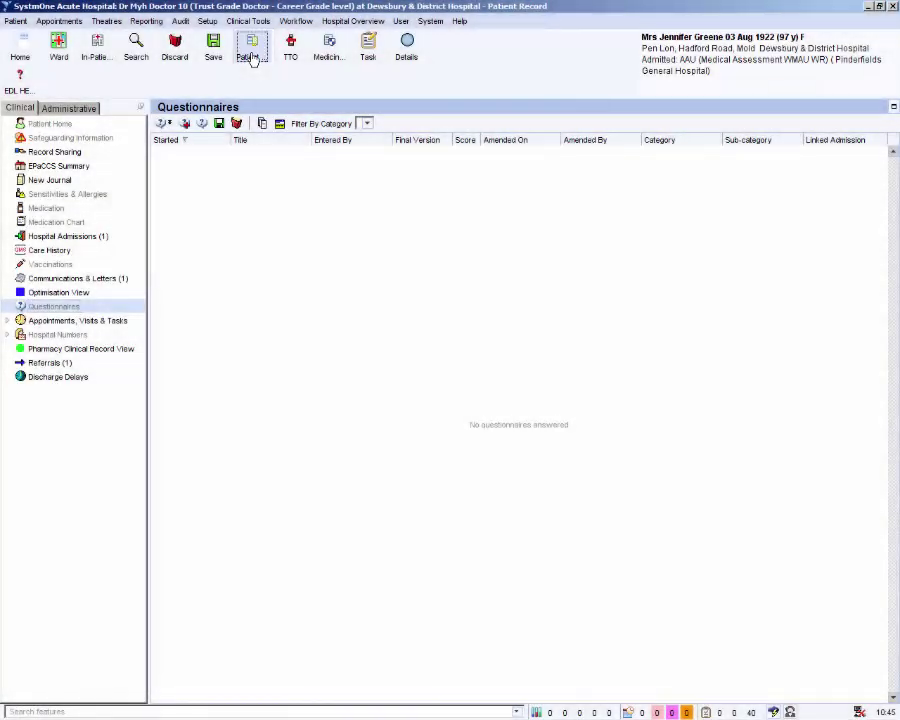
left_click(252, 57)
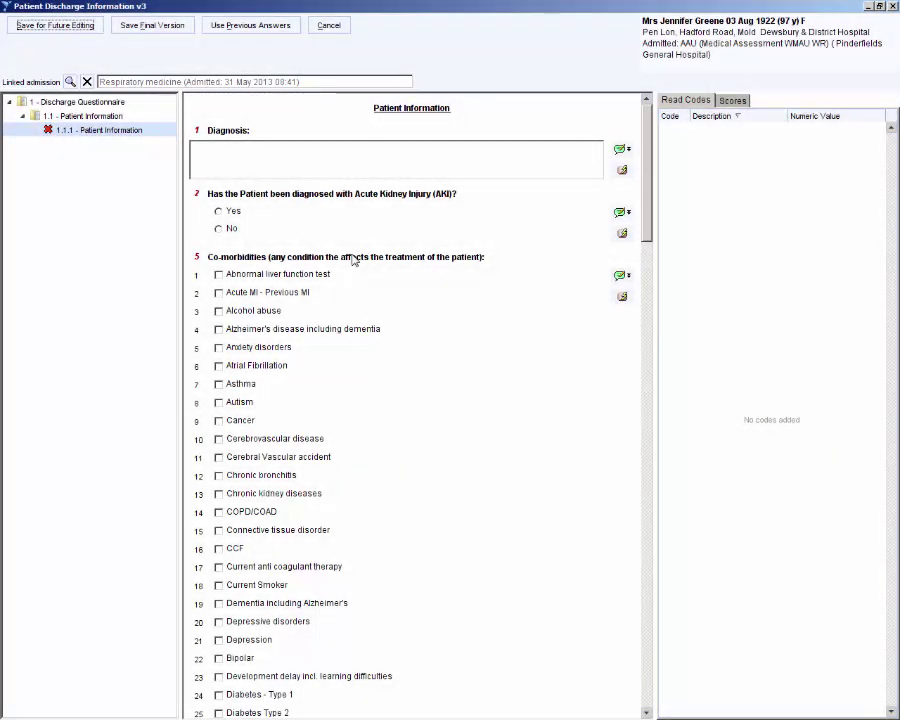
left_click(70, 82)
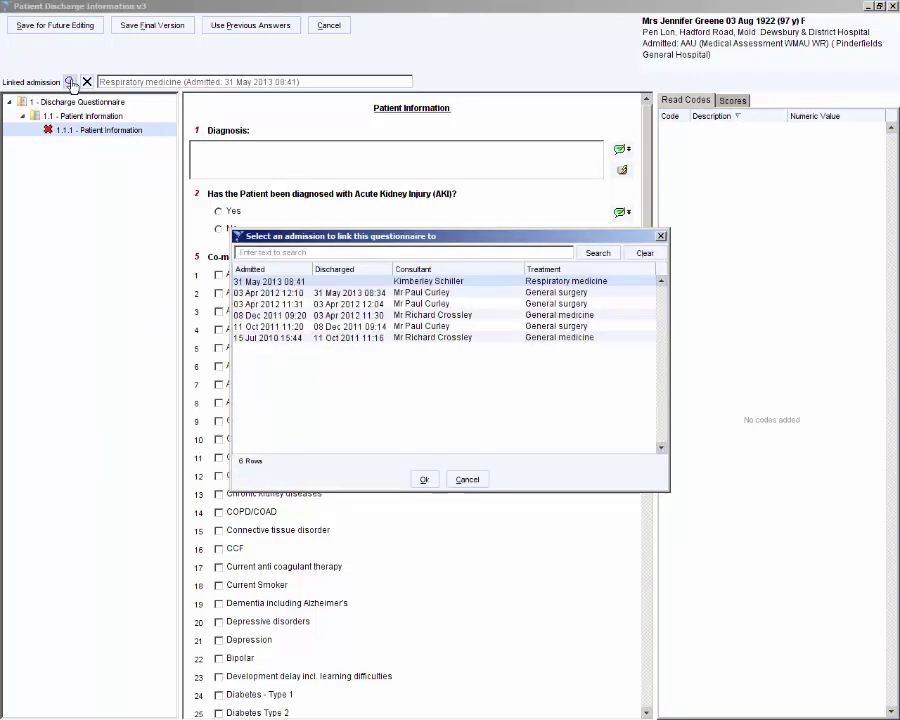
left_click(480, 483)
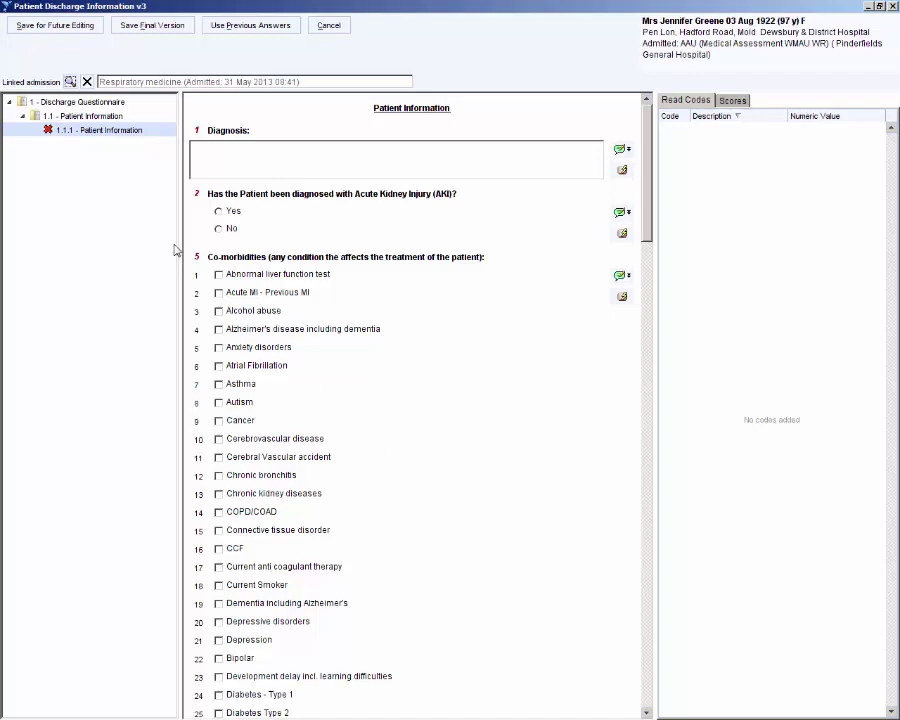
Step: Enter Sprain in the Diagnosis box, checking its spelling options without changing anything
left_click(212, 166)
type("Rprain")
right_click(243, 164)
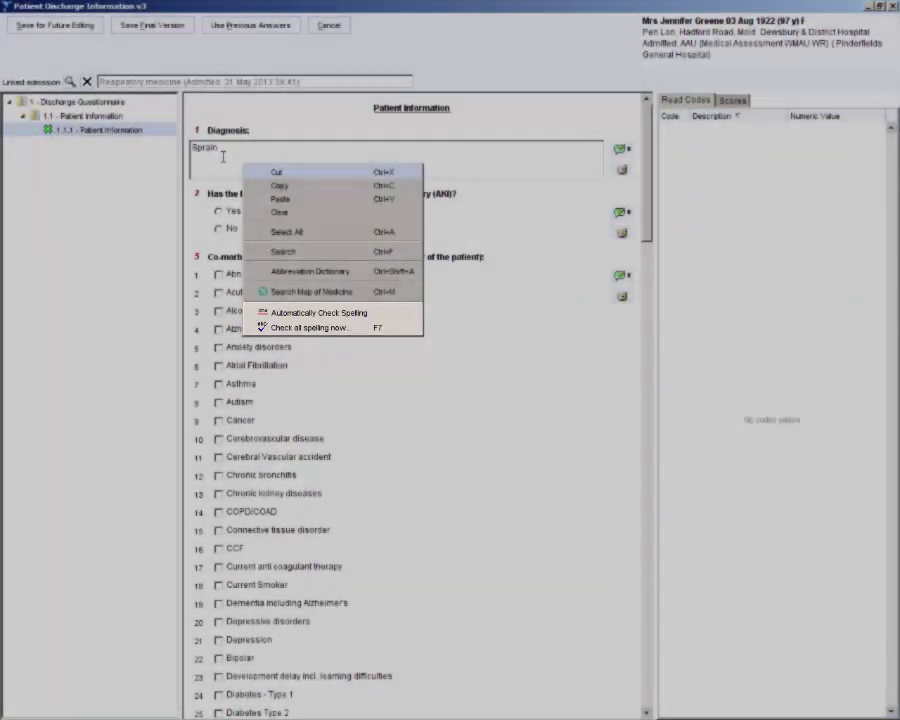
left_click(223, 157)
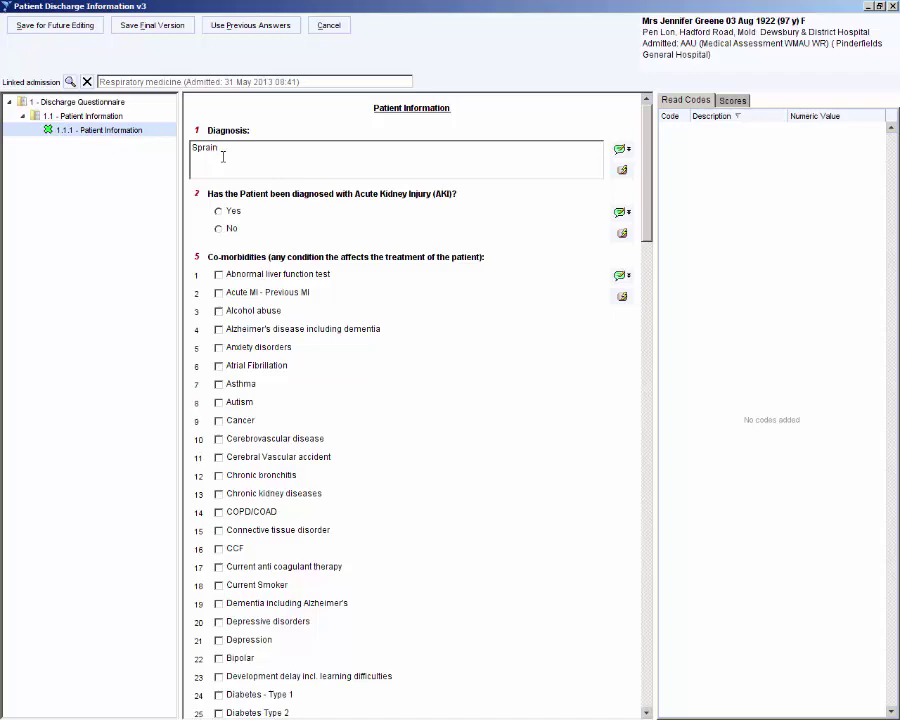
Step: Answer AKI Yes at Acute Kidney Injury - Stage 2, Medicine Review Yes, and tick Asthma
left_click(232, 210)
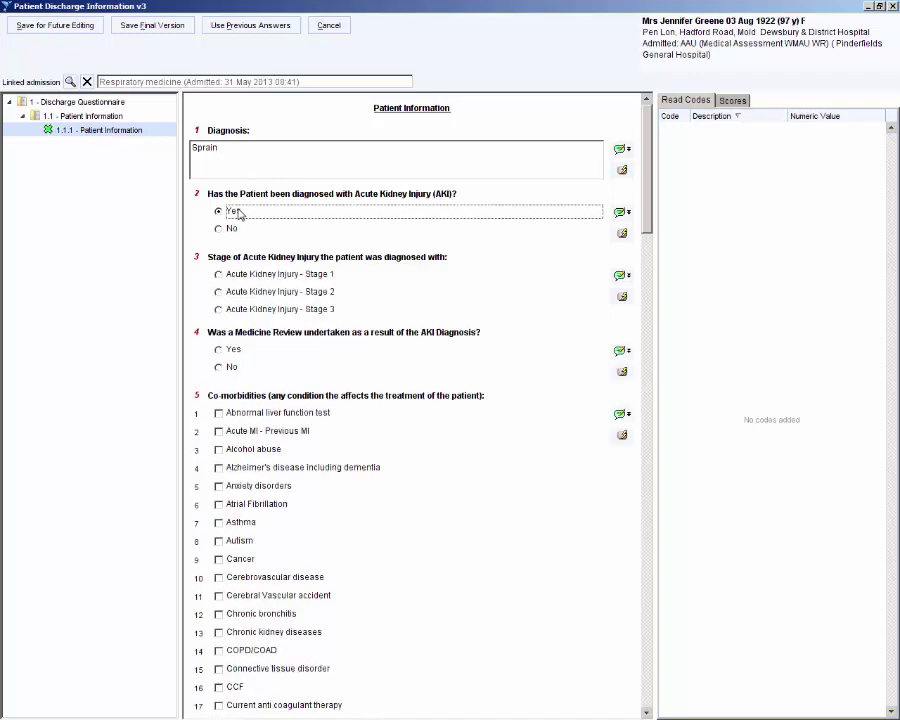
left_click(253, 292)
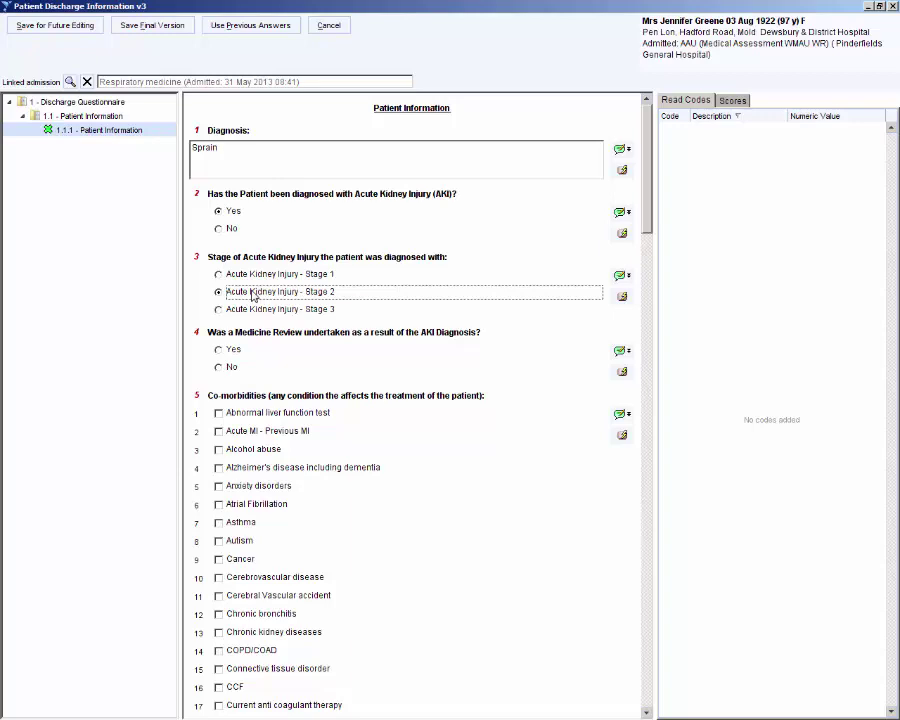
left_click(236, 352)
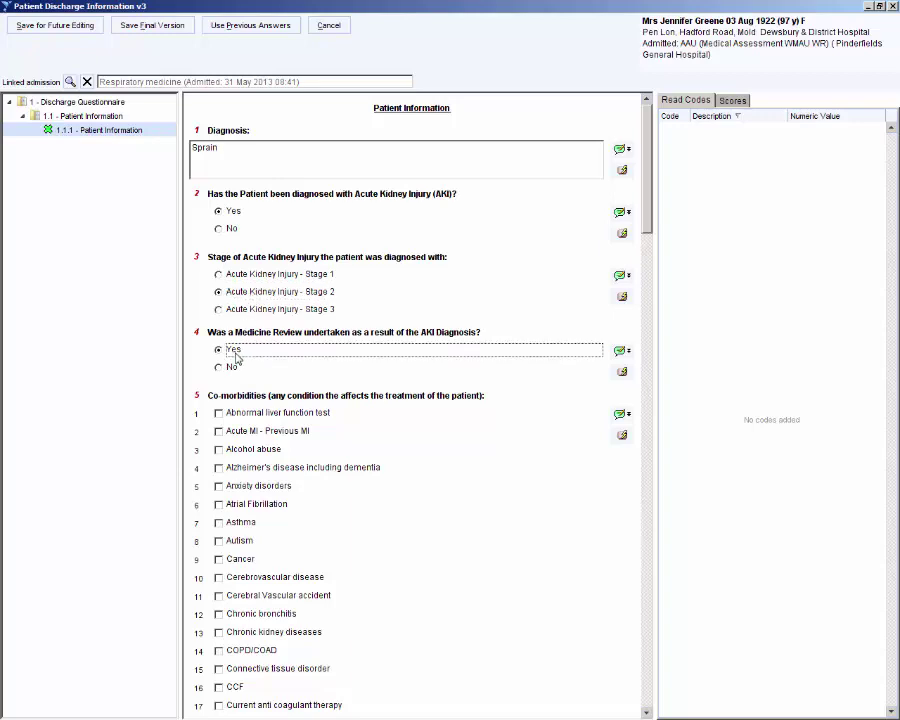
left_click(238, 526)
scroll(238, 530, "down", 8)
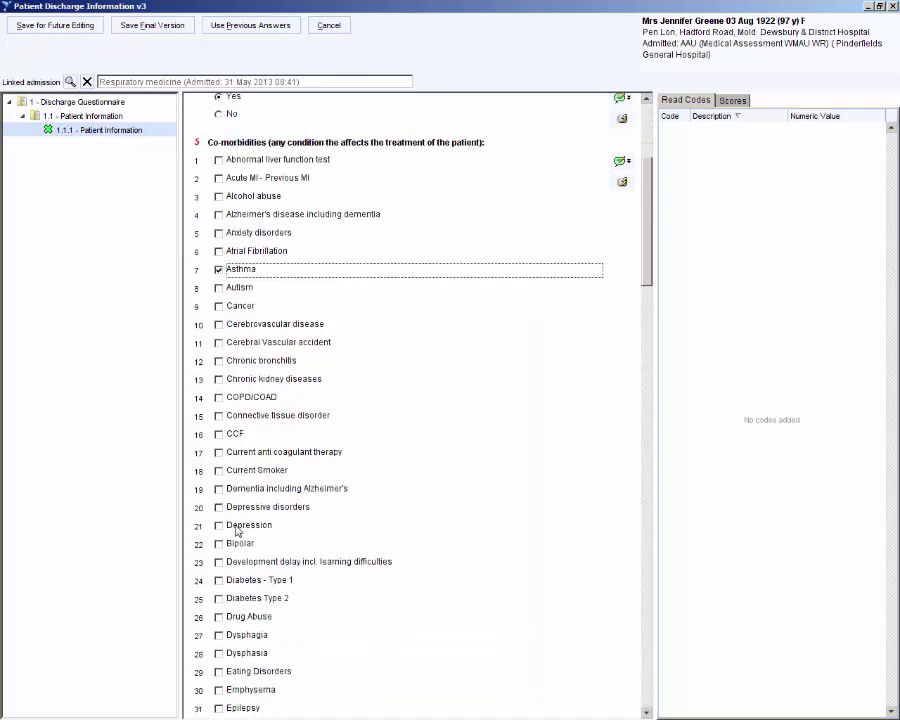
scroll(236, 528, "down", 5)
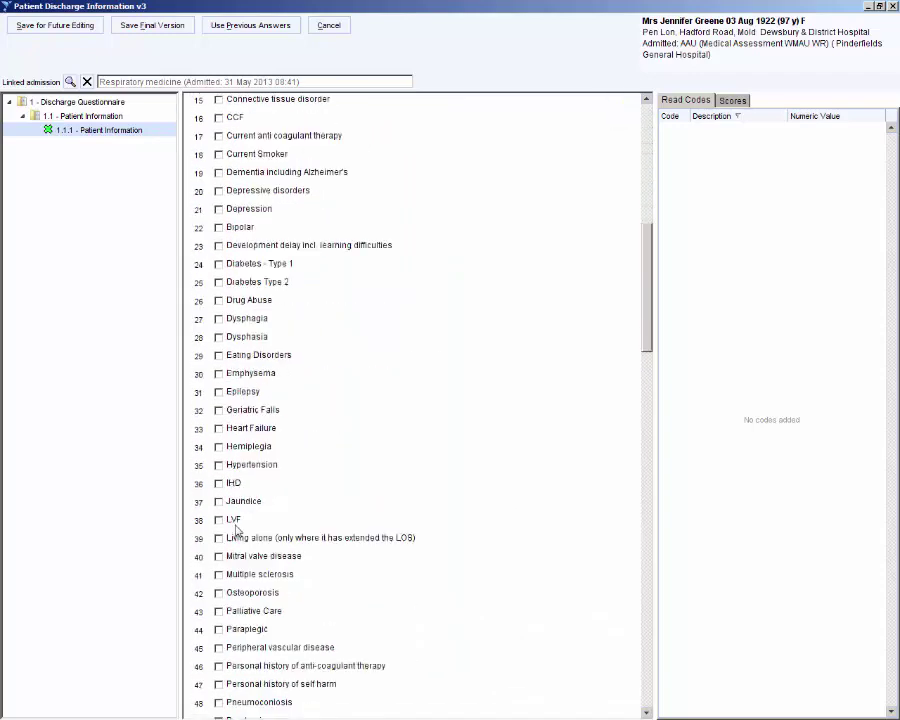
scroll(237, 530, "down", 4)
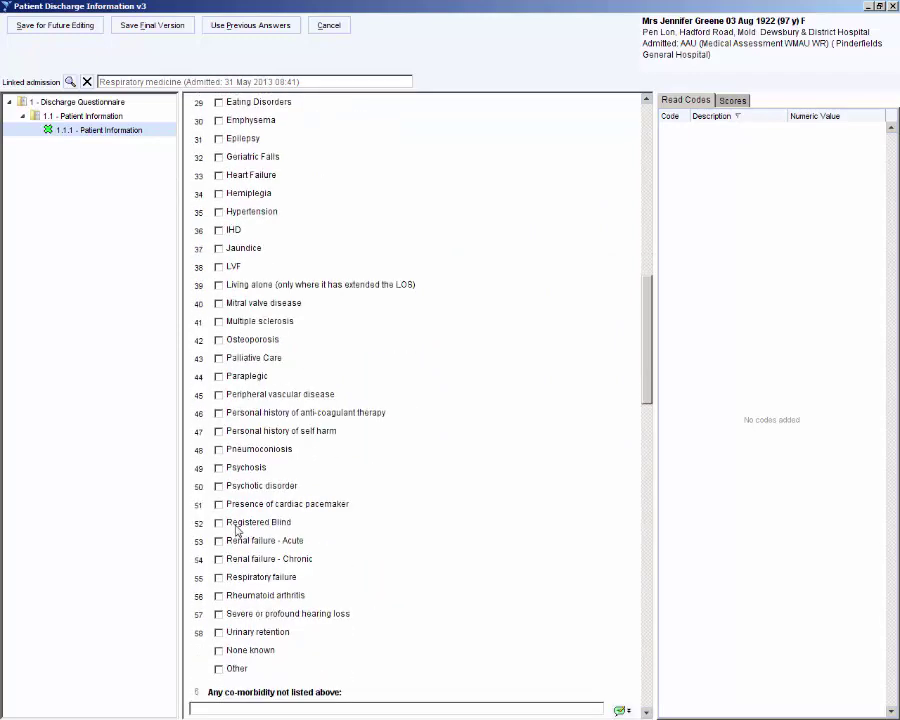
scroll(237, 530, "down", 6)
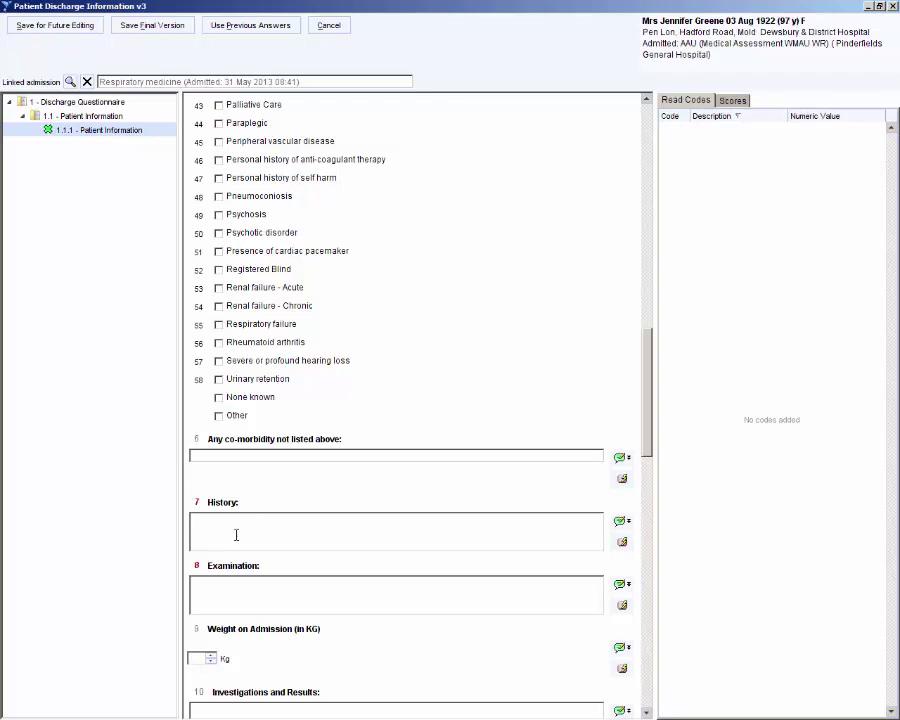
Step: Enter History 'Fell off pavement' and Examination 'Swollen ankle'
left_click(236, 535)
type("Fell off pavement")
left_click(322, 593)
type("Swollen ankle")
scroll(322, 593, "down", 1)
scroll(322, 593, "down", 6)
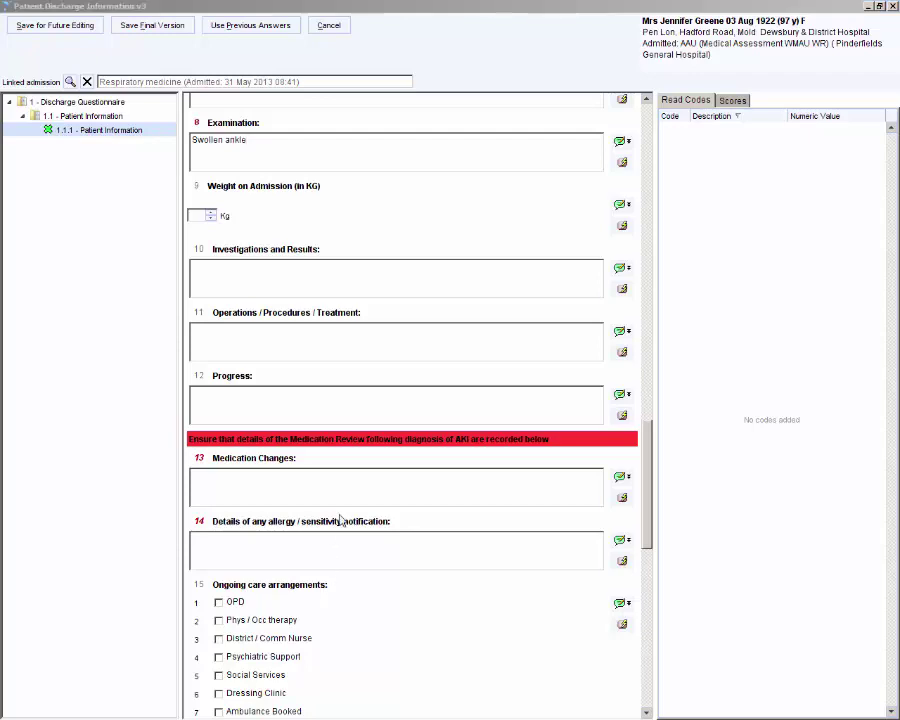
Step: Paste the Frusemide/Bisoprolol note into Medication Changes and enter N/A for allergy details
left_click(348, 486)
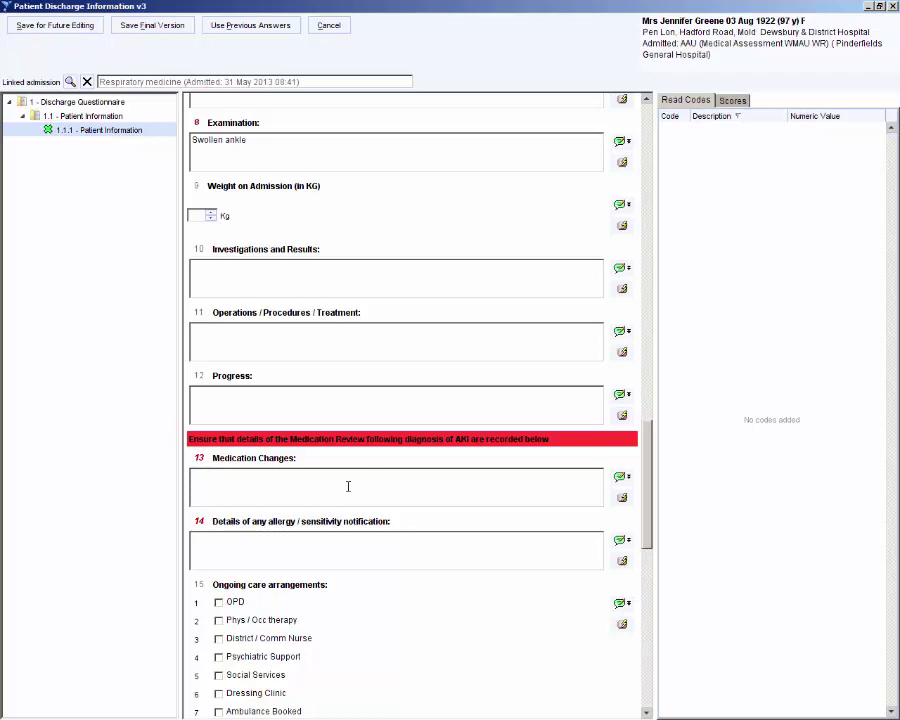
type("Reduce Frusemide from 40mg bd to once a day to reduce side-effects. Started Bisoprolol 5mg OD for Hypertension")
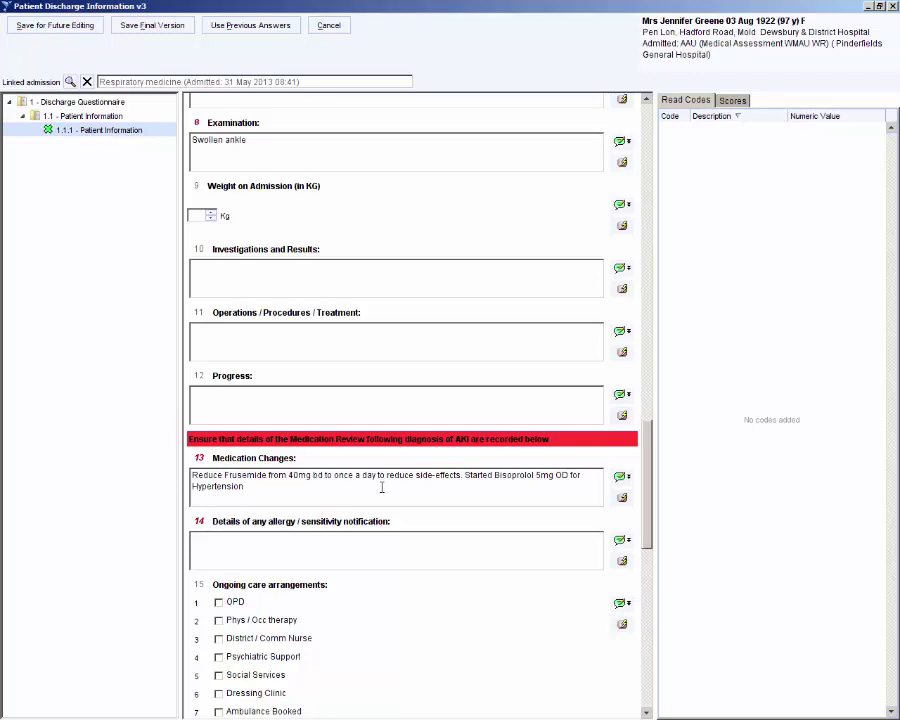
left_click(348, 546)
type("N/A")
scroll(349, 548, "down", 10)
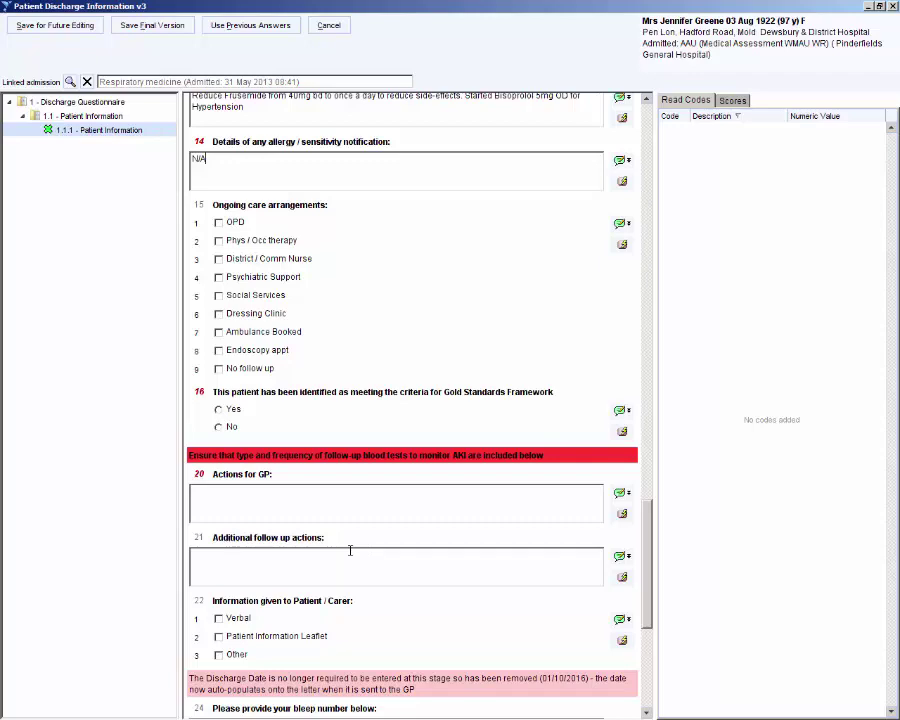
Step: Mark Gold Standards Framework criteria met as Amber, with both DNACPR questions answered Yes
scroll(350, 550, "down", 3)
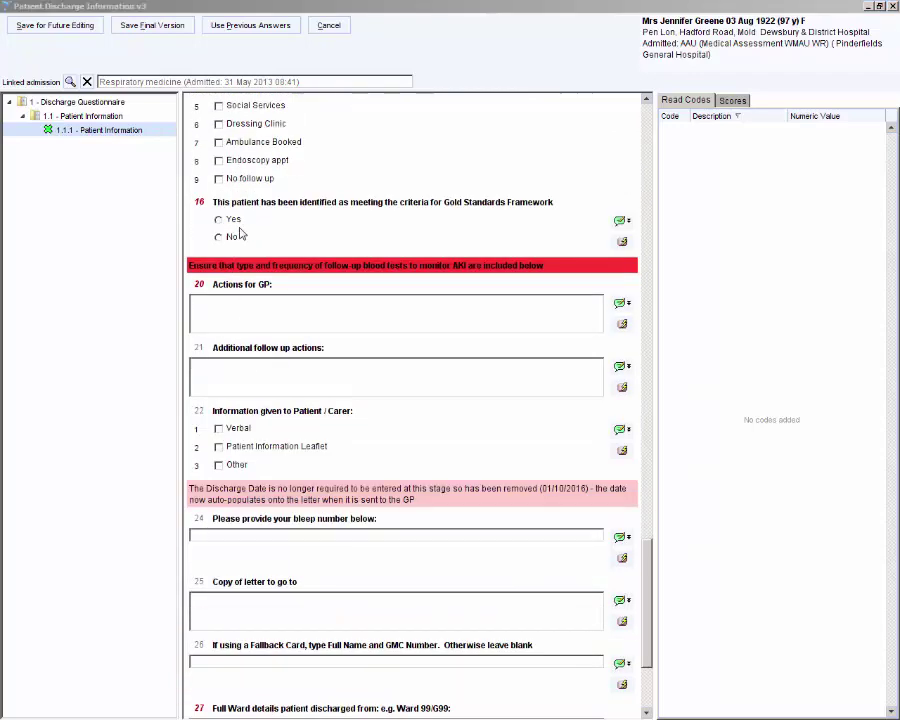
left_click(236, 221)
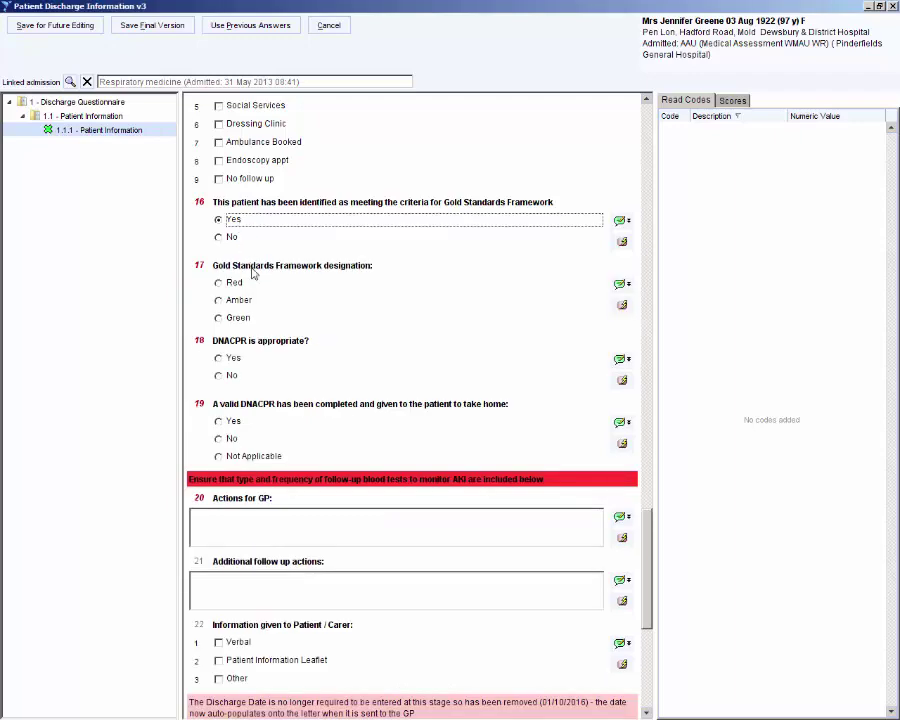
left_click(249, 301)
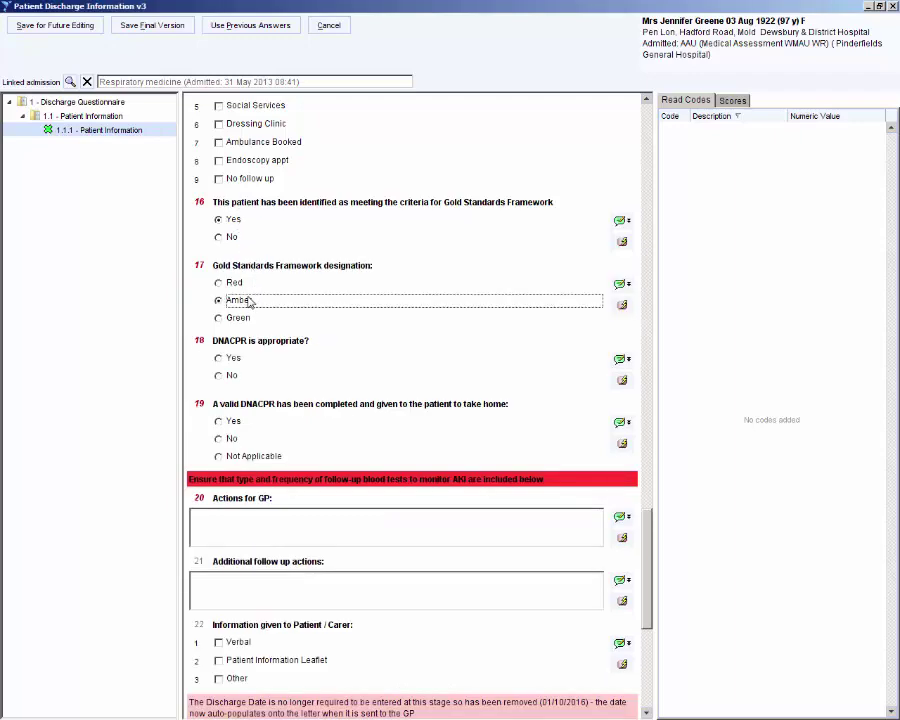
left_click(233, 361)
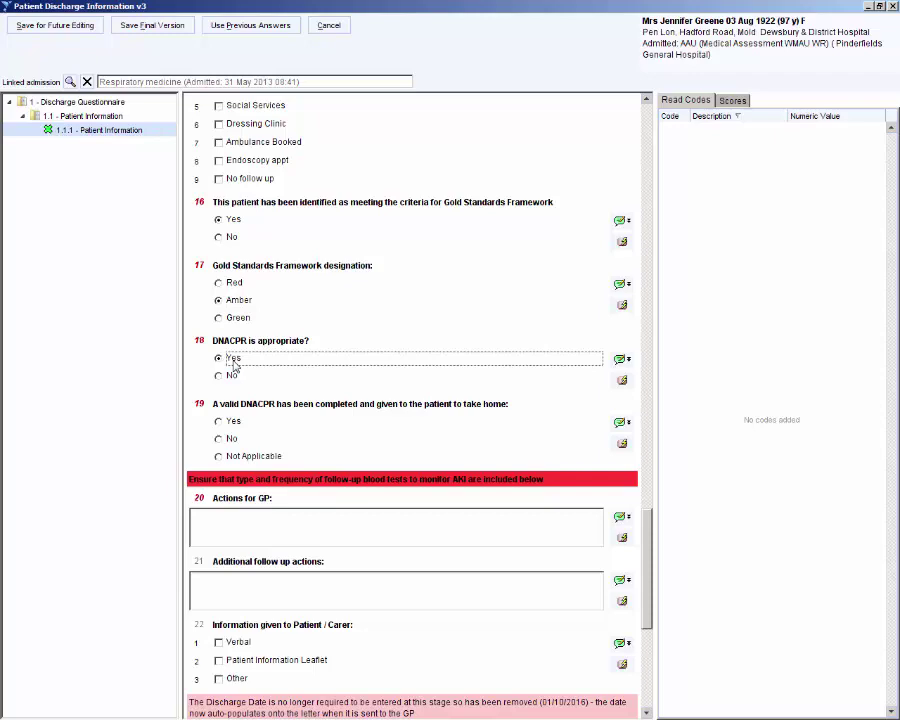
left_click(235, 424)
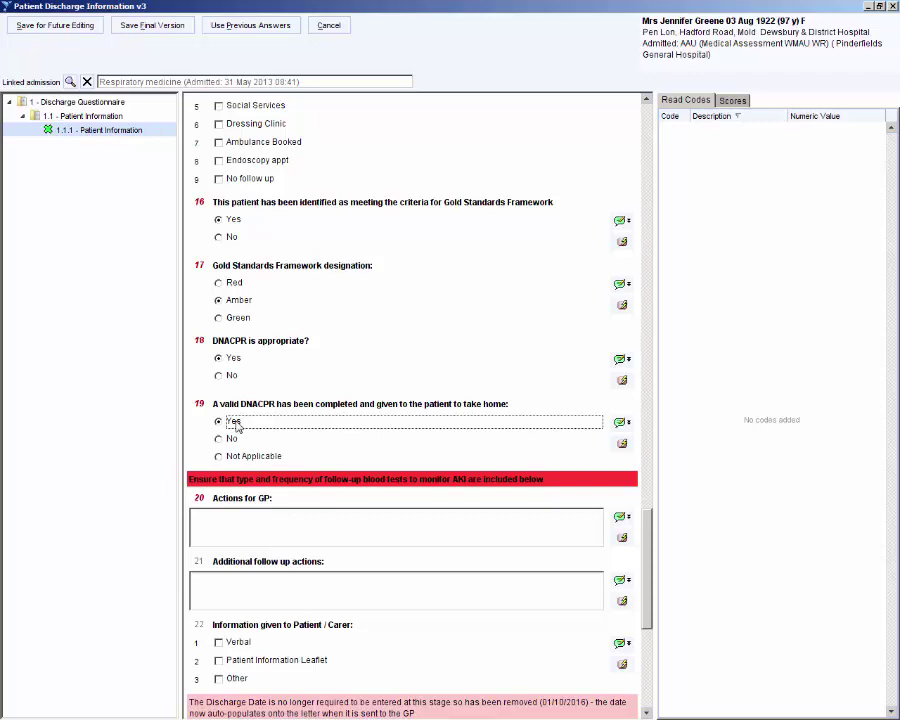
Step: Paste 'U+Es to be repeated weekly' into the Actions for GP box
scroll(235, 425, "down", 3)
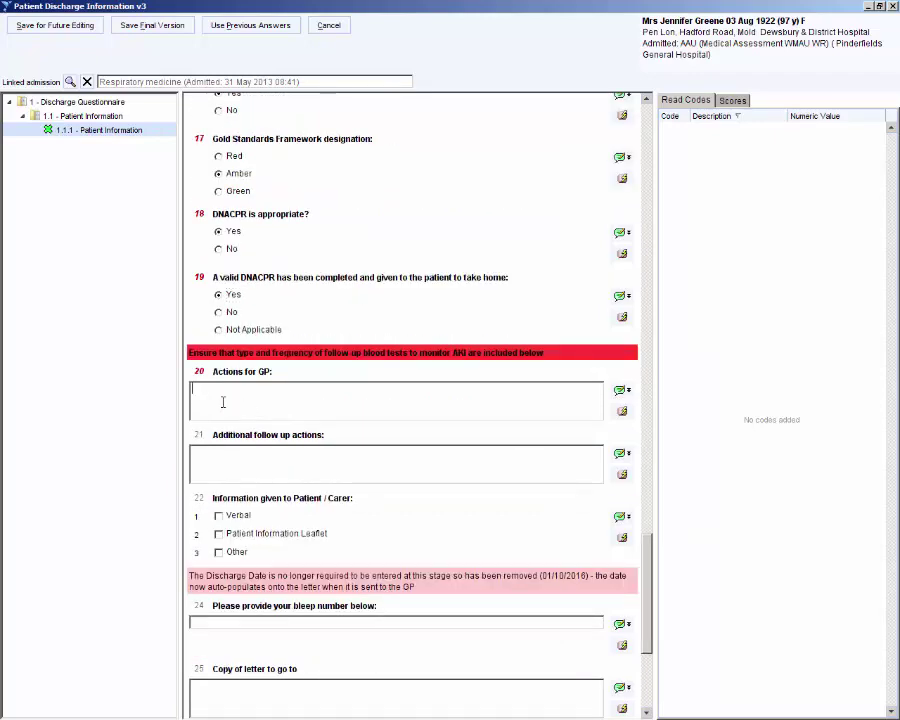
left_click(225, 404)
type("U+Es to be repeated weekly")
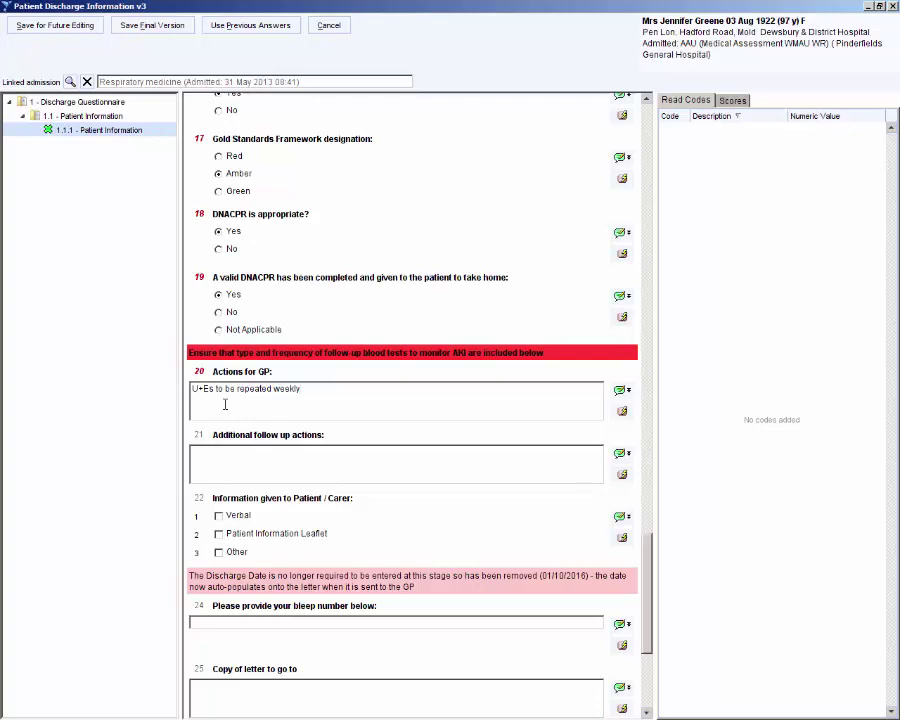
scroll(225, 404, "down", 4)
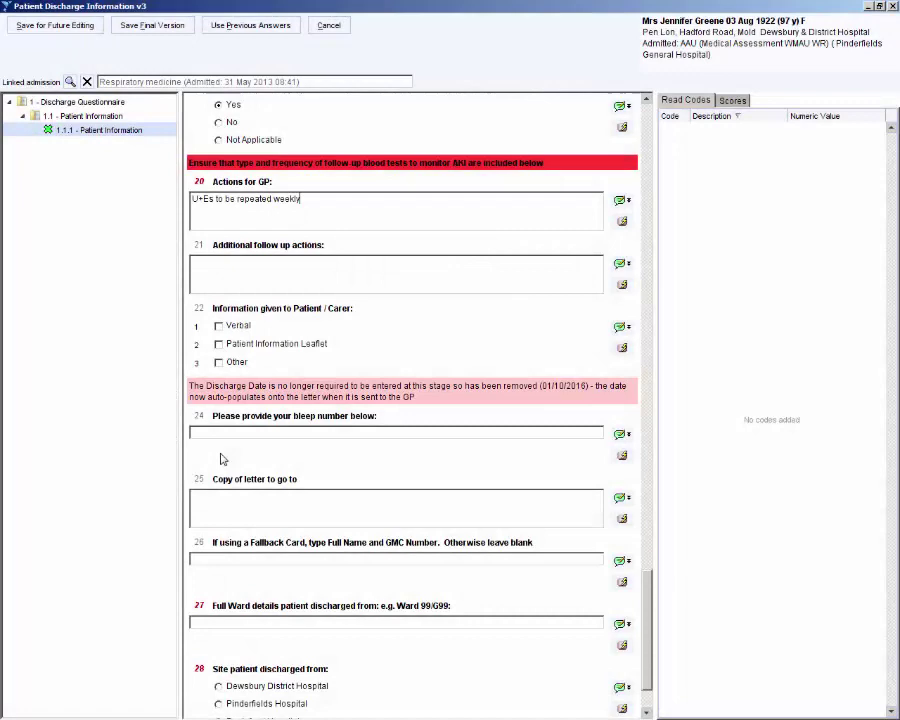
Step: Fill in the bleep number, Full Ward details 'Gate 99', and Pinderfields Hospital as discharge site
scroll(221, 457, "down", 1)
left_click(229, 365)
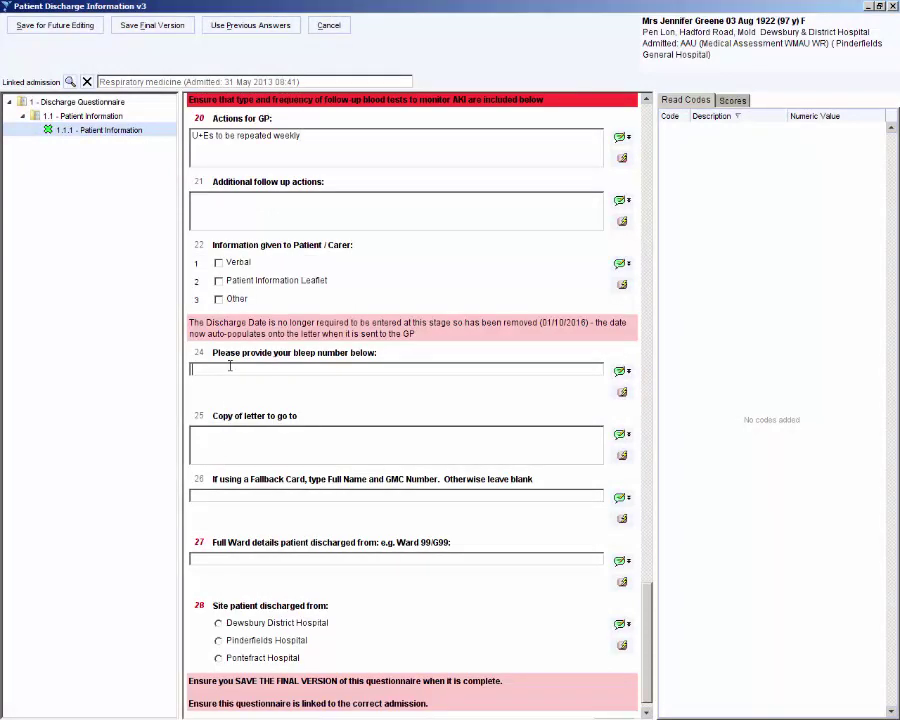
type("1066")
left_click(267, 557)
type("Gate 99")
scroll(267, 557, "down", 1)
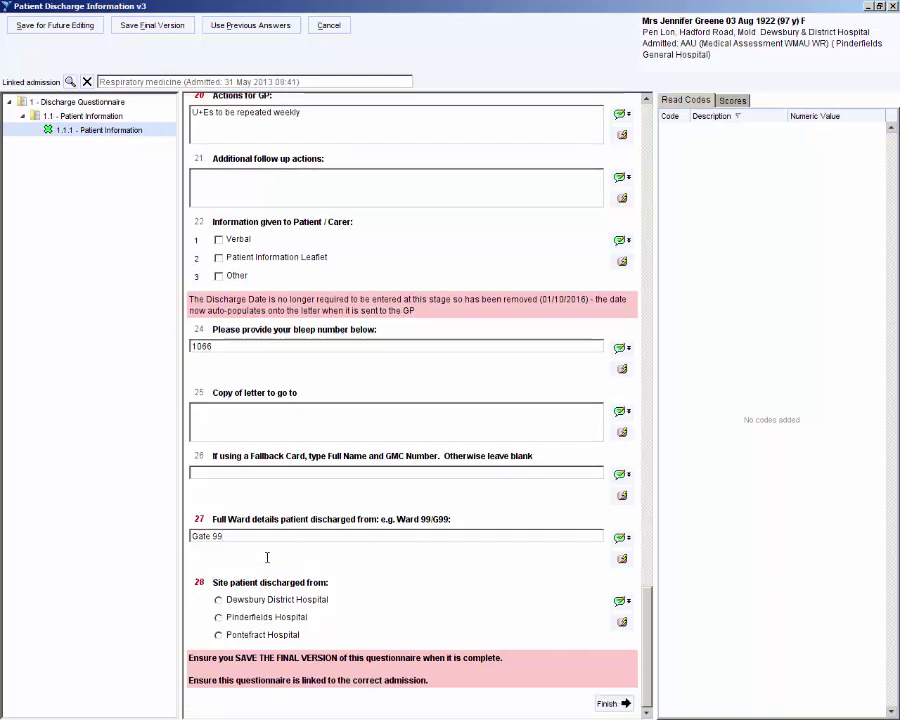
left_click(268, 622)
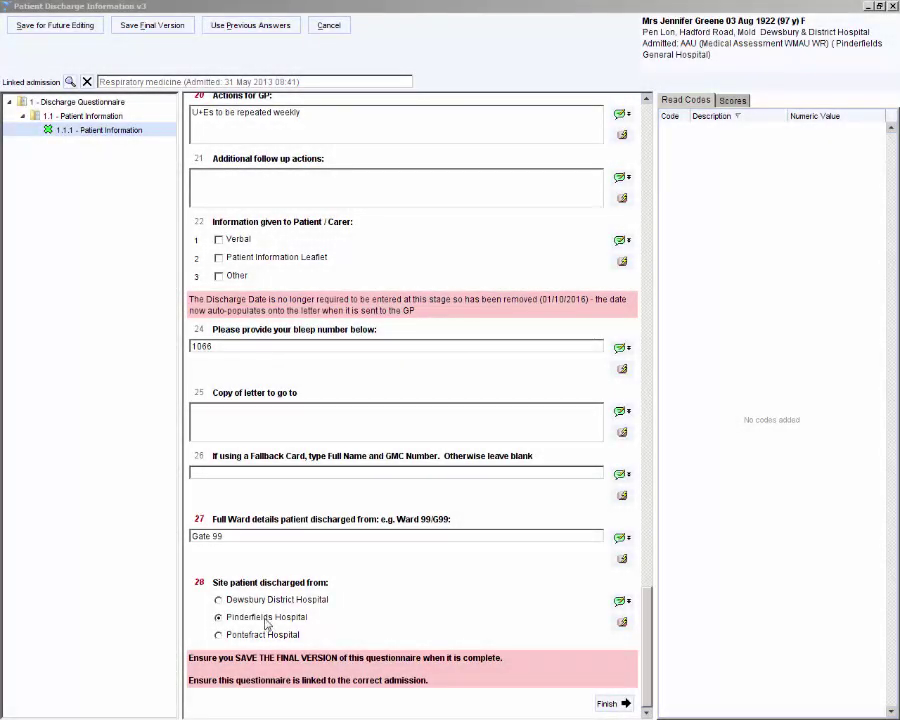
Step: Save the questionnaire as the final version and confirm locking it
left_click(160, 27)
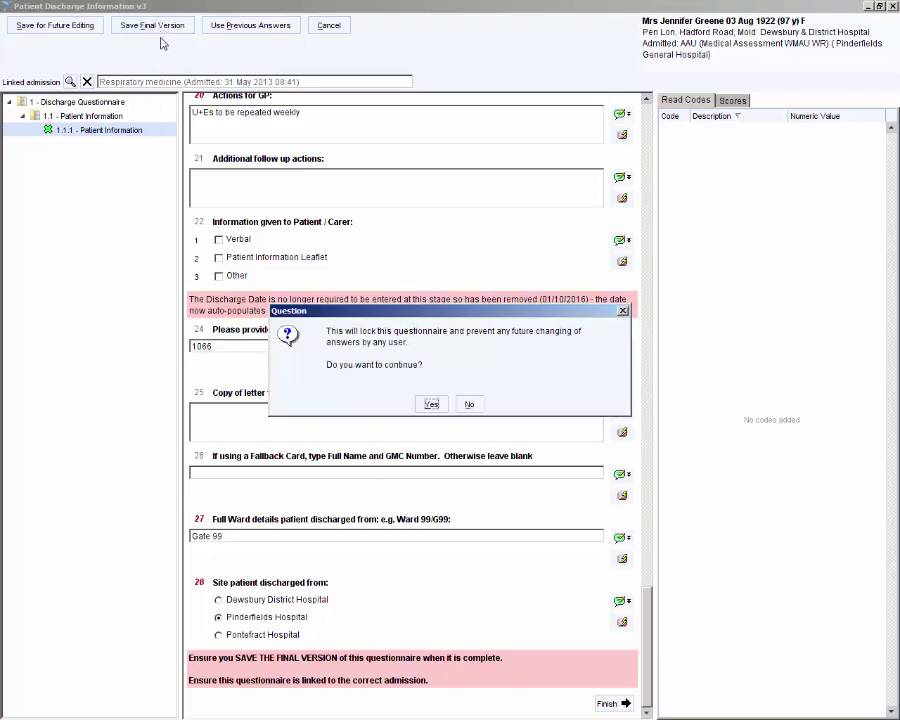
left_click(430, 404)
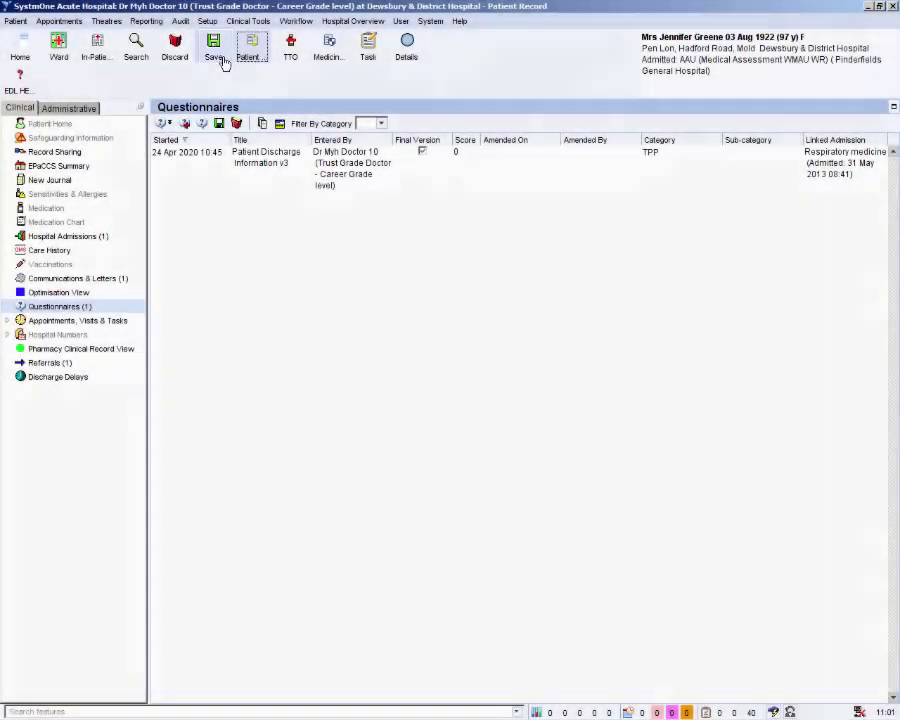
Step: Save the patient record and choose 'Yes and Skip Stages' to complete this stage
left_click(214, 48)
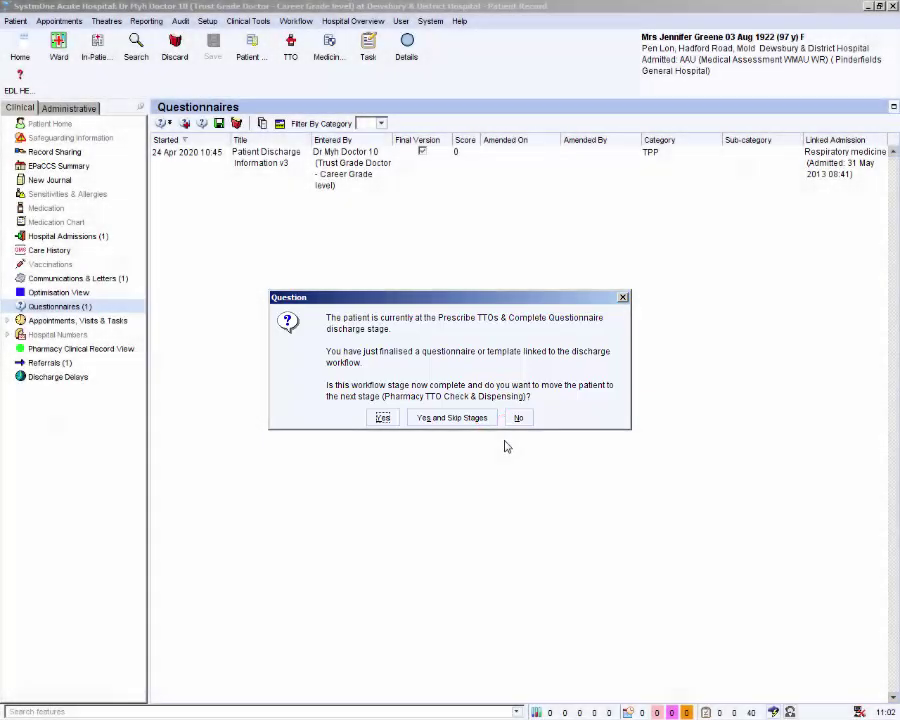
left_click(486, 421)
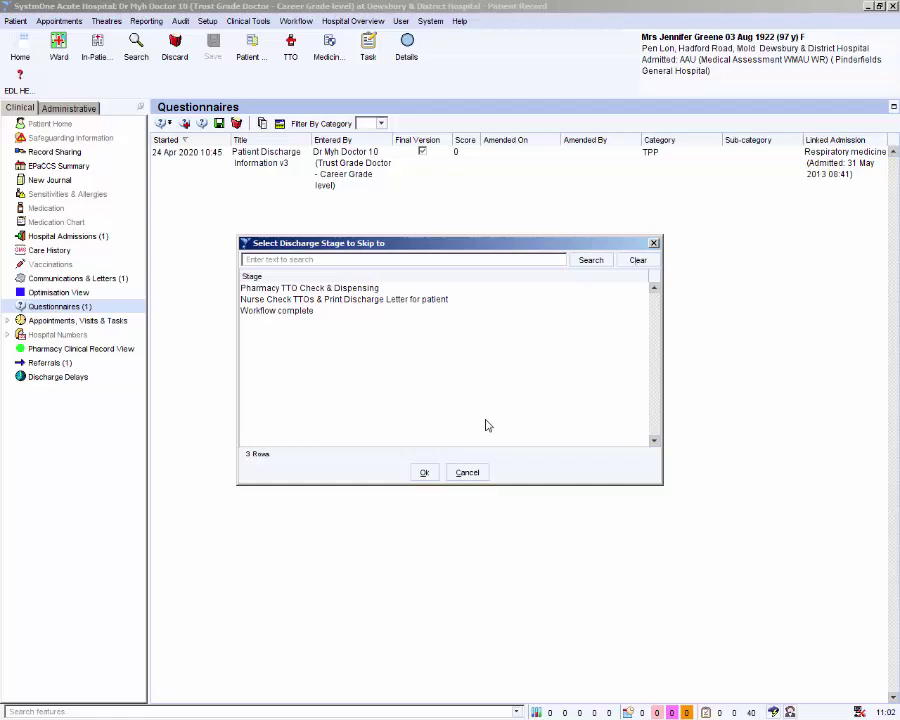
Step: Move the patient to the Nurse Check TTOs & Print Discharge Letter stage with reason 'eMeds/Cito process'
left_click(418, 300)
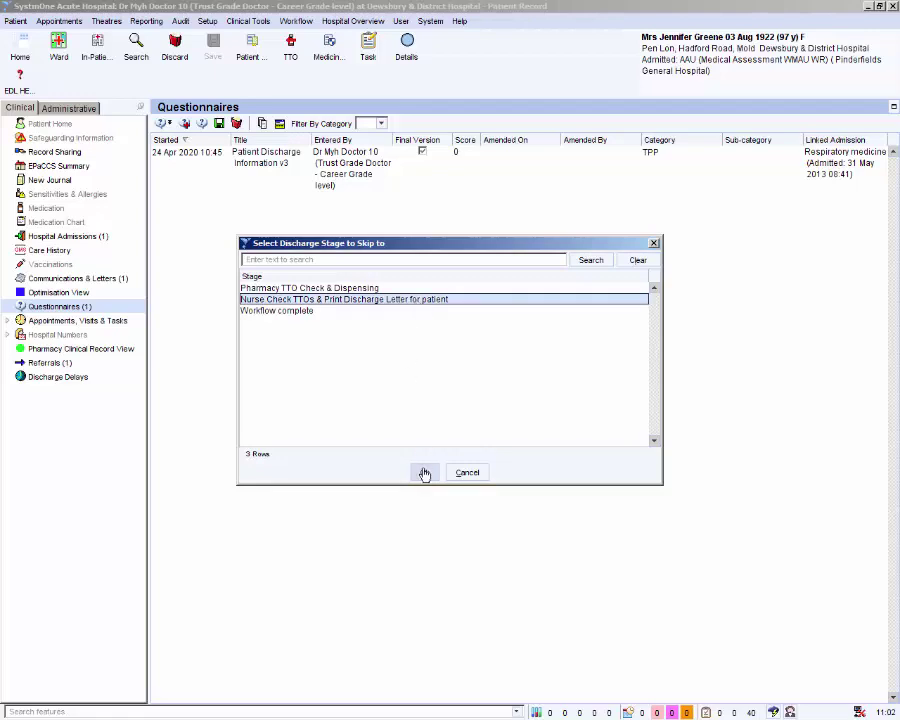
left_click(424, 472)
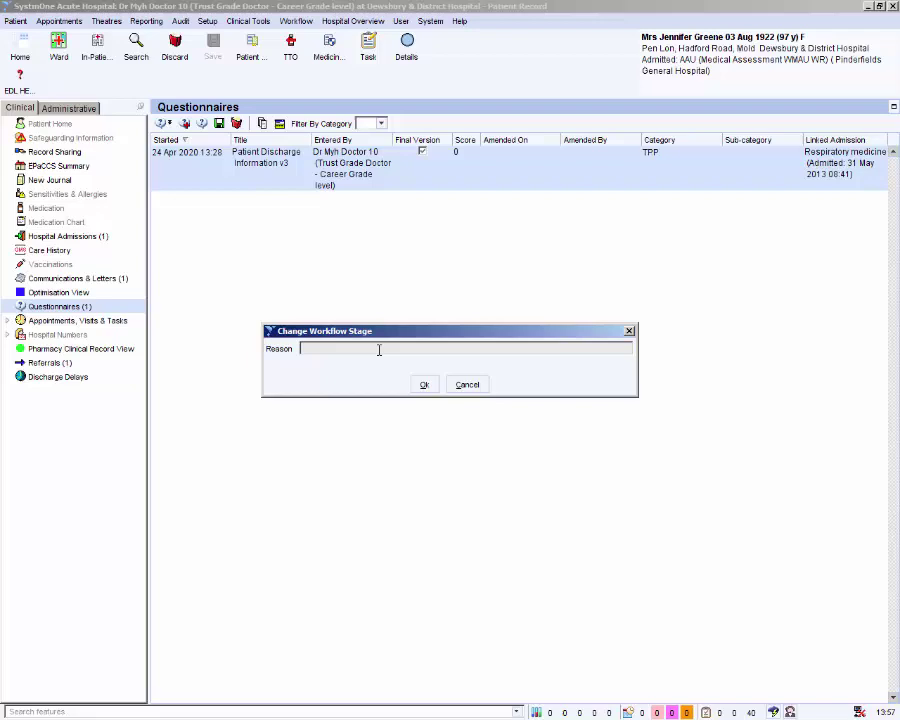
type("eMeds/Clto process")
left_click(427, 389)
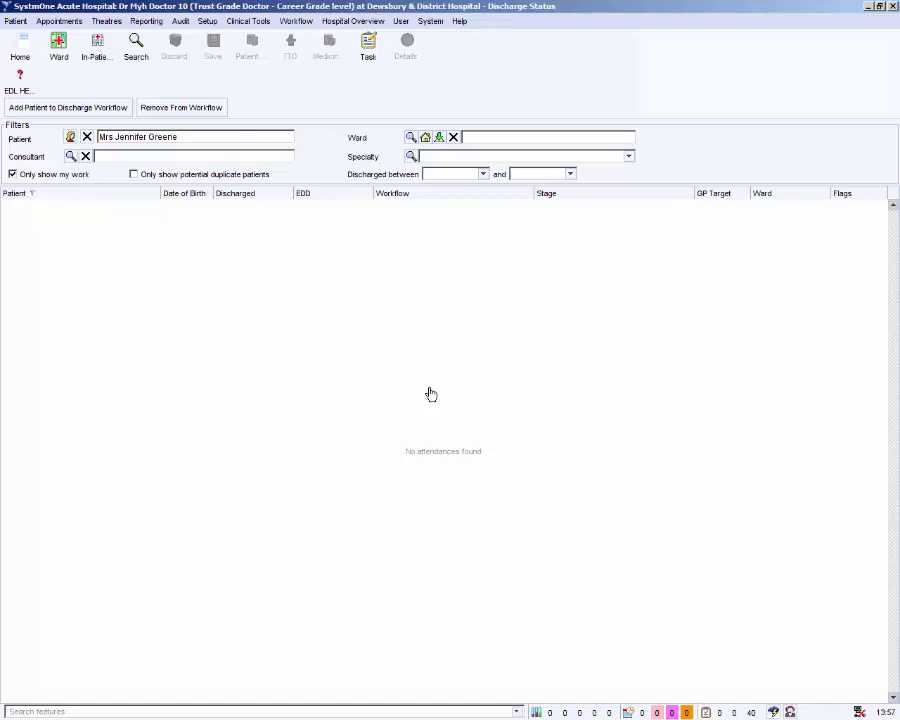
Step: Show all users' attendances and send the patient to a previous stage, reason 'Save questionnaire as final version'
left_click(38, 178)
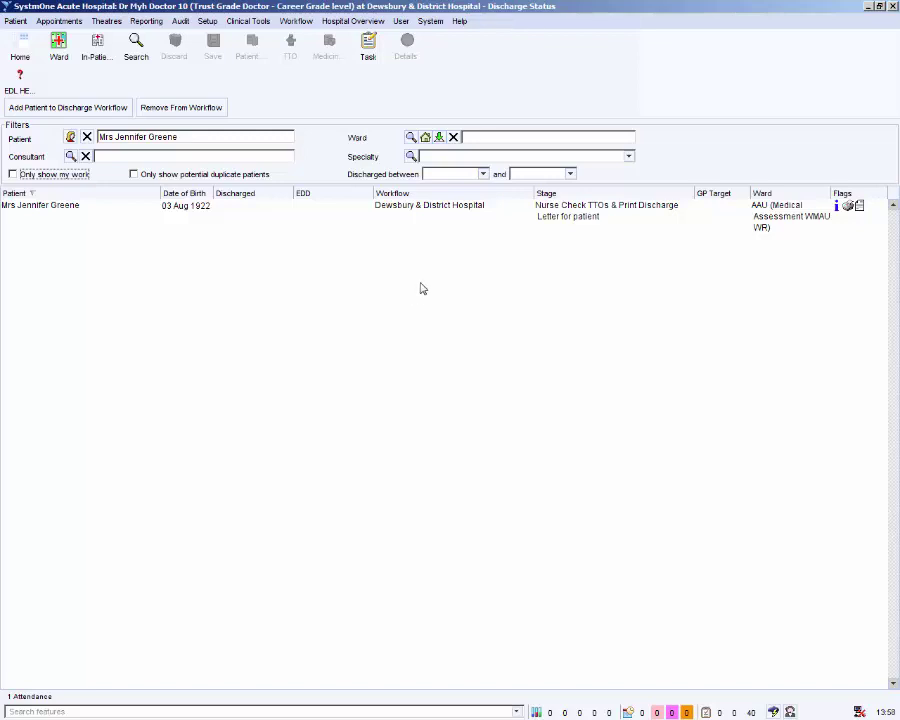
right_click(464, 207)
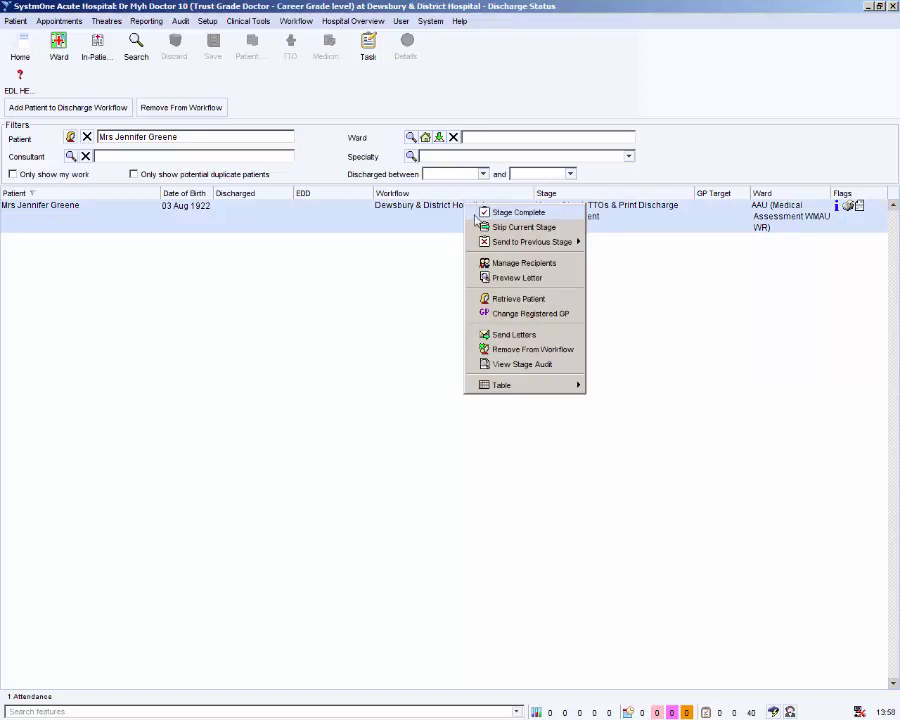
mouse_move(502, 243)
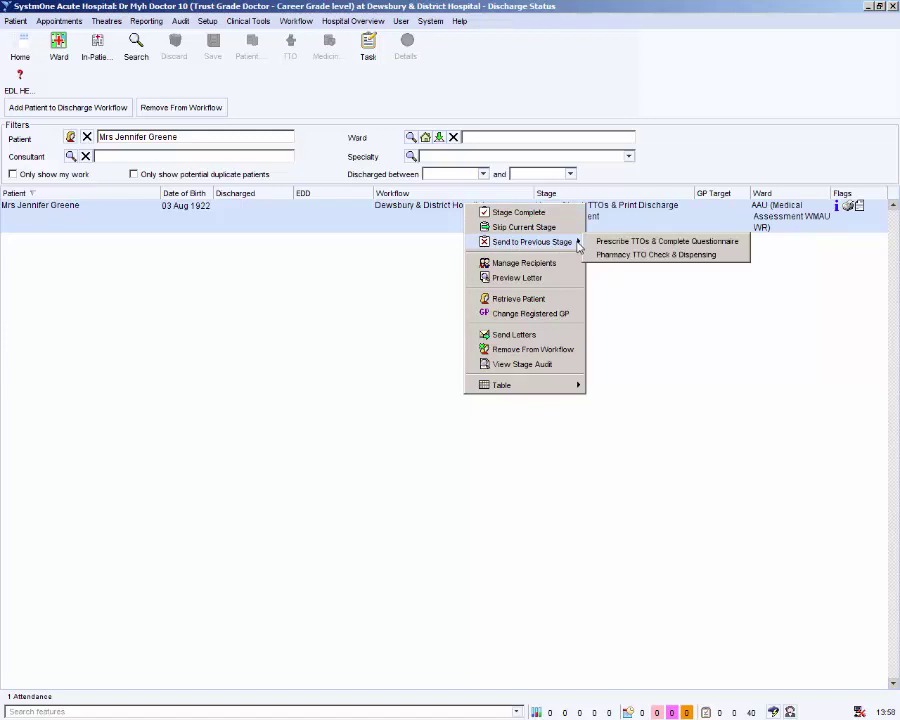
left_click(600, 253)
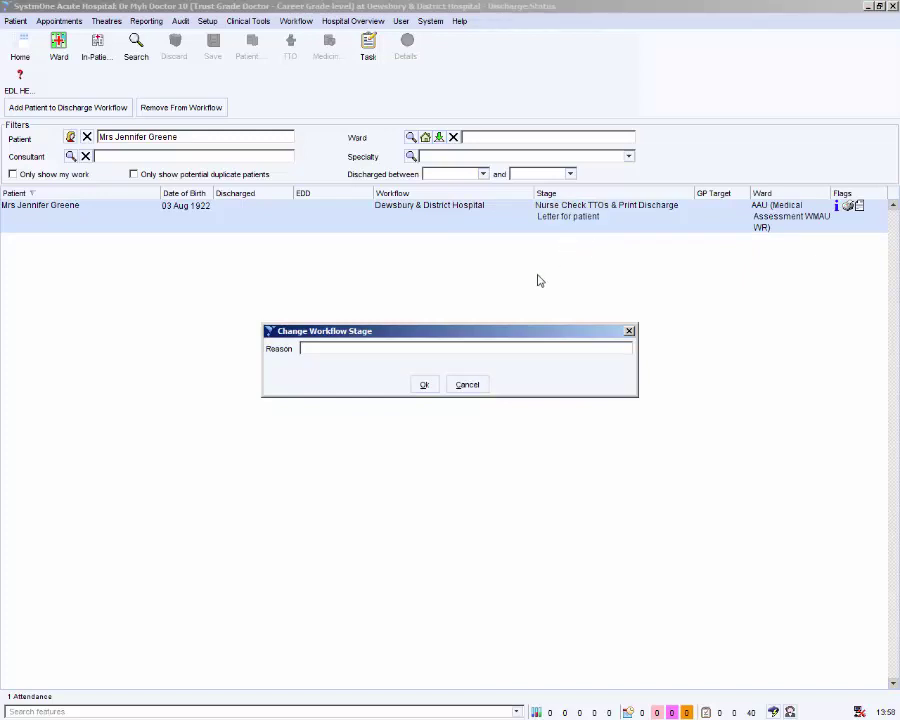
type("Save questionnaire as final")
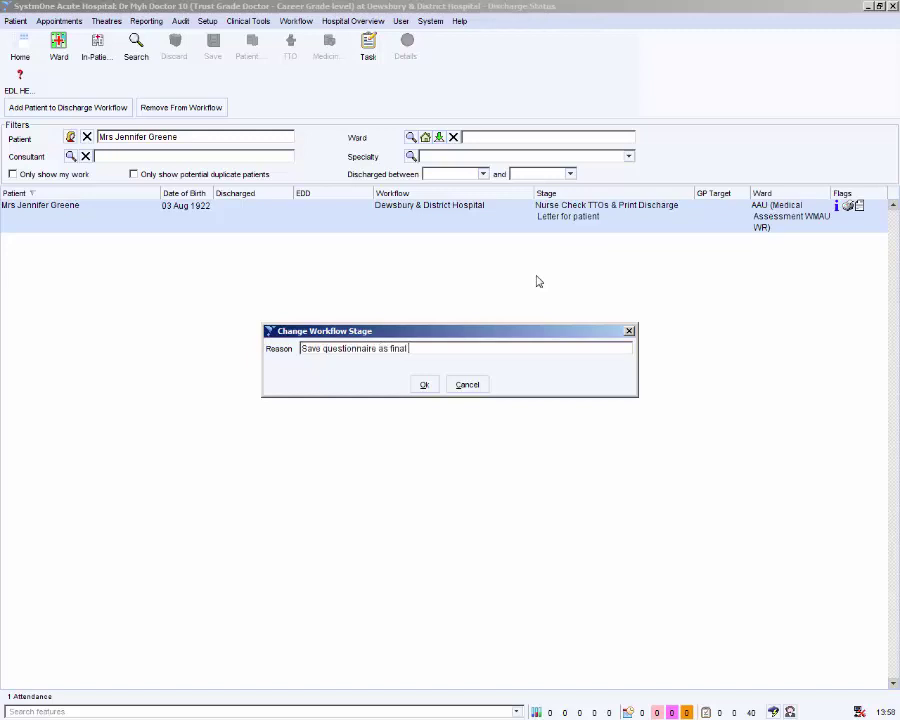
type(" version")
Step: Confirm the return to Prescribe TTOs & Complete Questionnaire and save the patient record
left_click(426, 385)
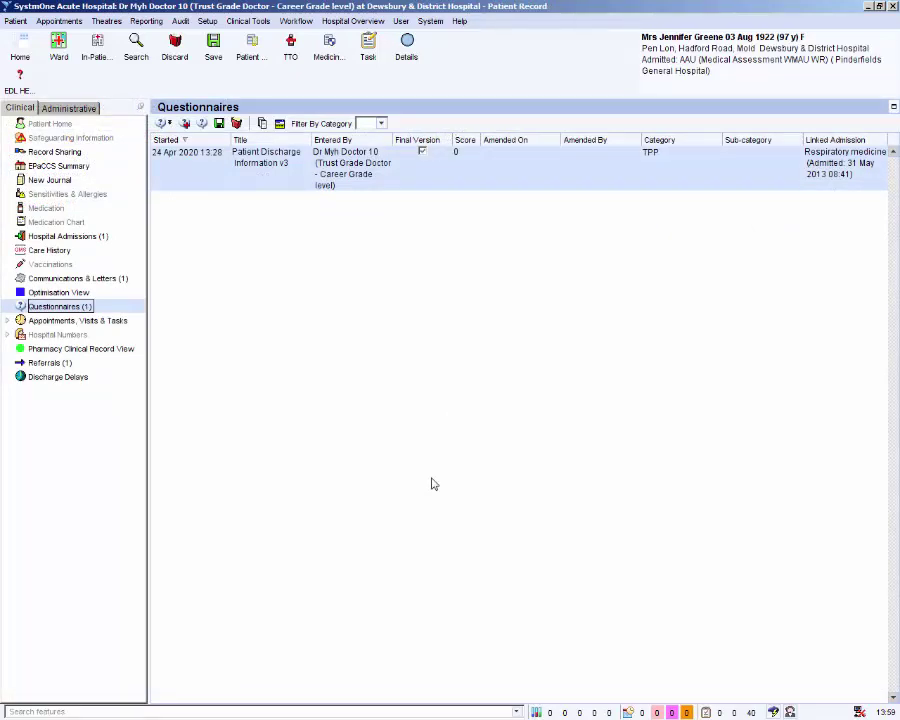
left_click(212, 58)
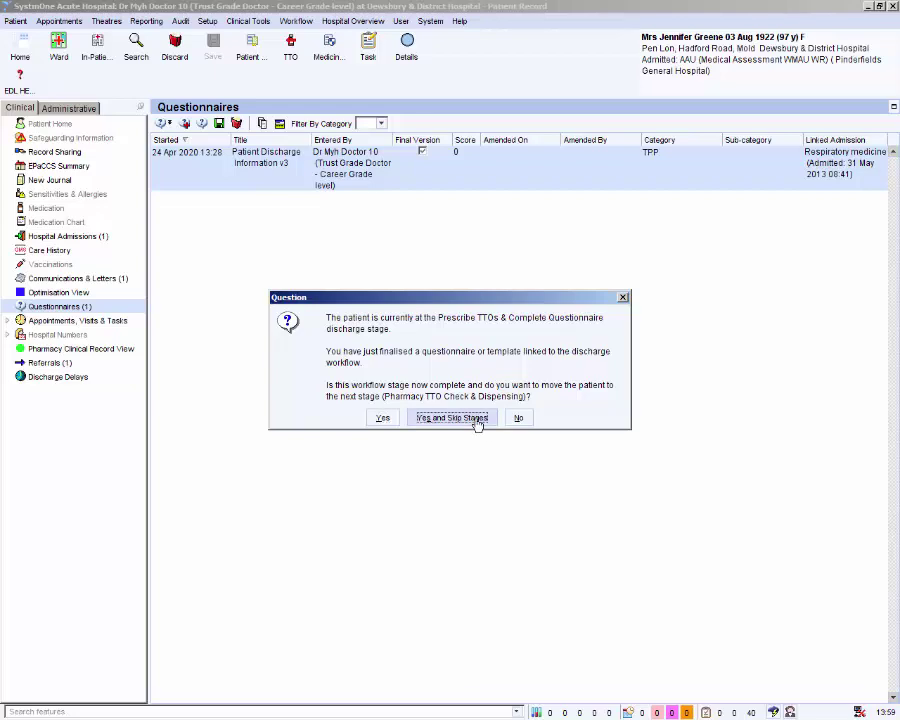
Step: Skip the patient ahead to Nurse Check TTOs & Print Discharge Letter with the eMeds/Cito process reason
left_click(476, 420)
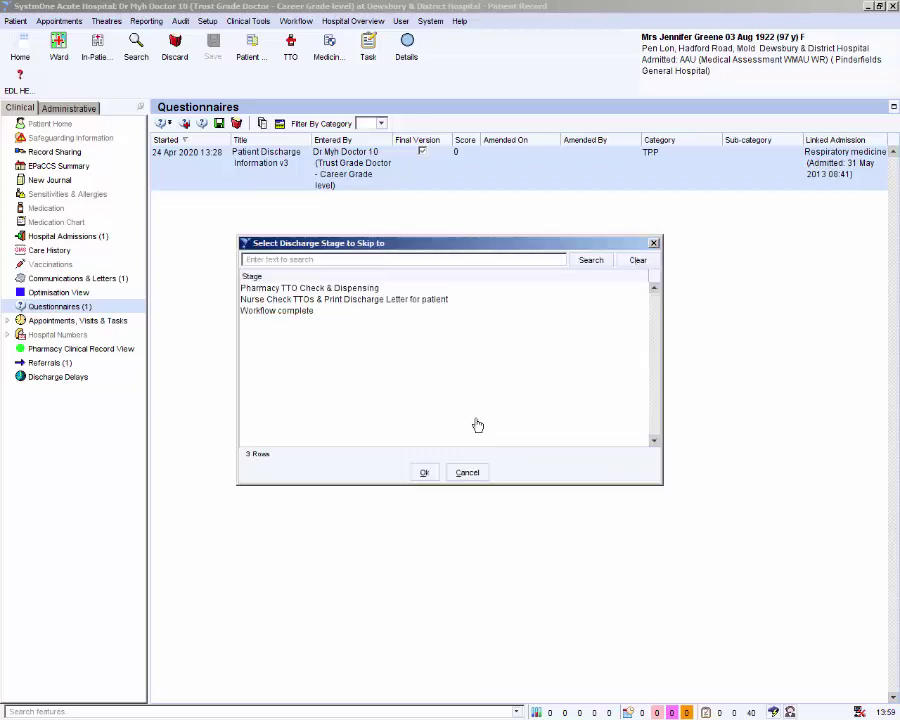
left_click(320, 300)
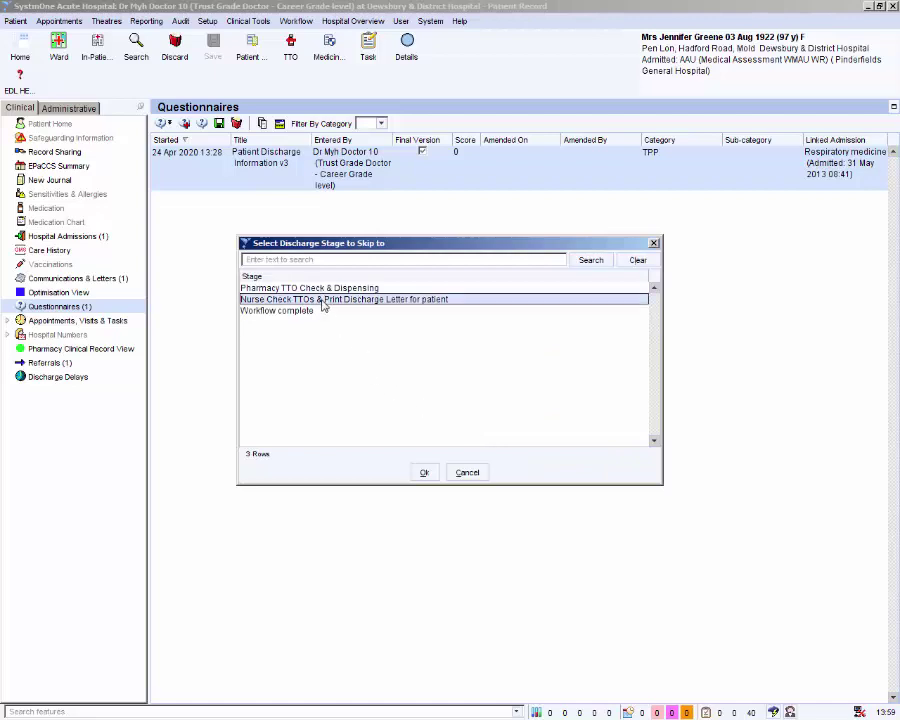
left_click(424, 472)
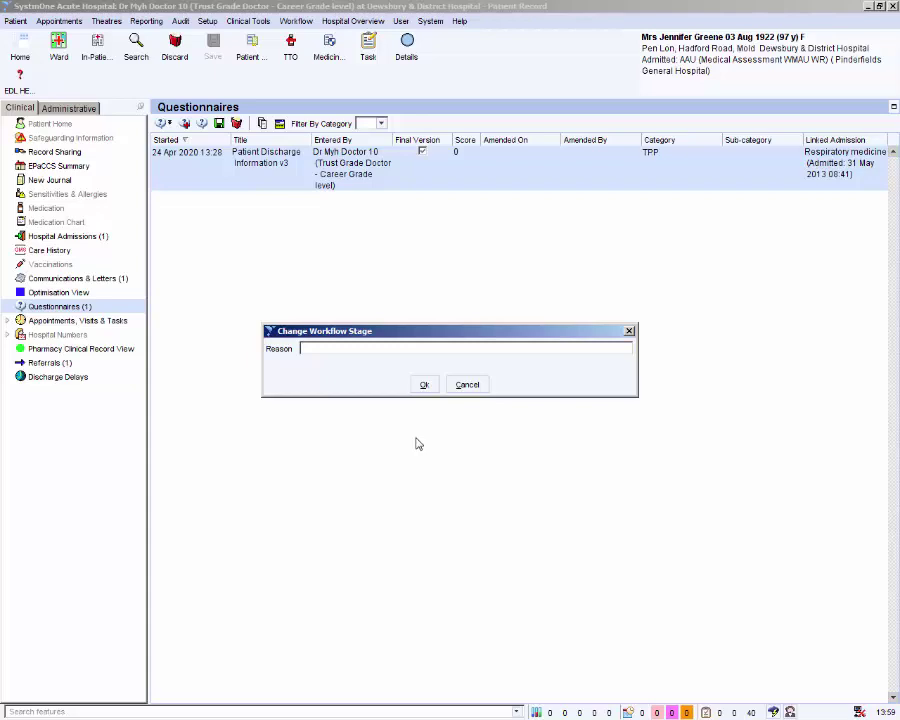
type("eMsds/Clo")
type(" process")
left_click(423, 385)
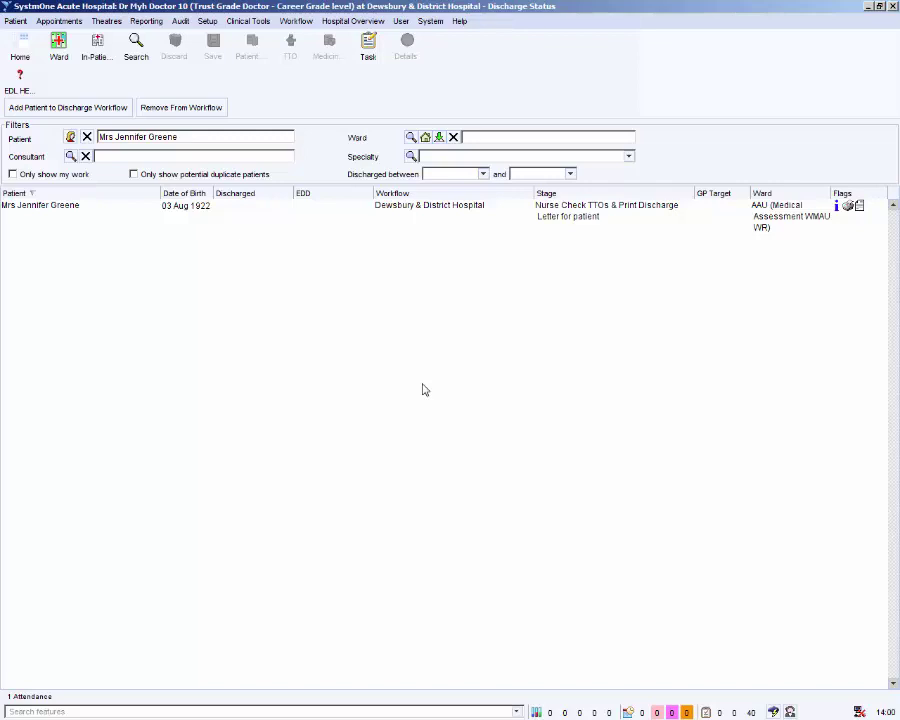
Step: Preview the patient's GP Discharge Letter, opening it in Microsoft Word
right_click(475, 206)
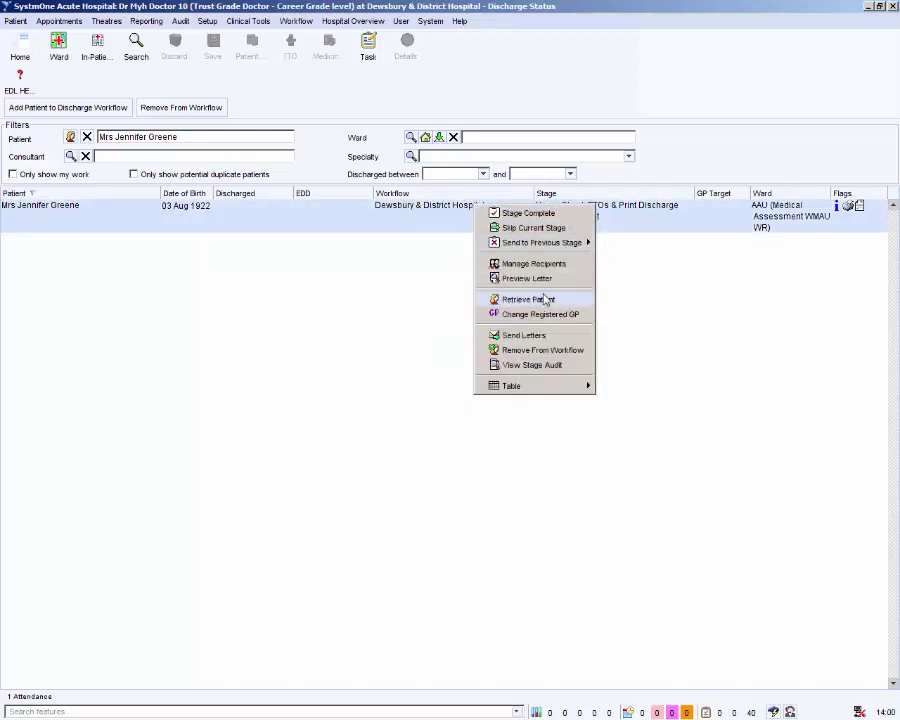
left_click(536, 280)
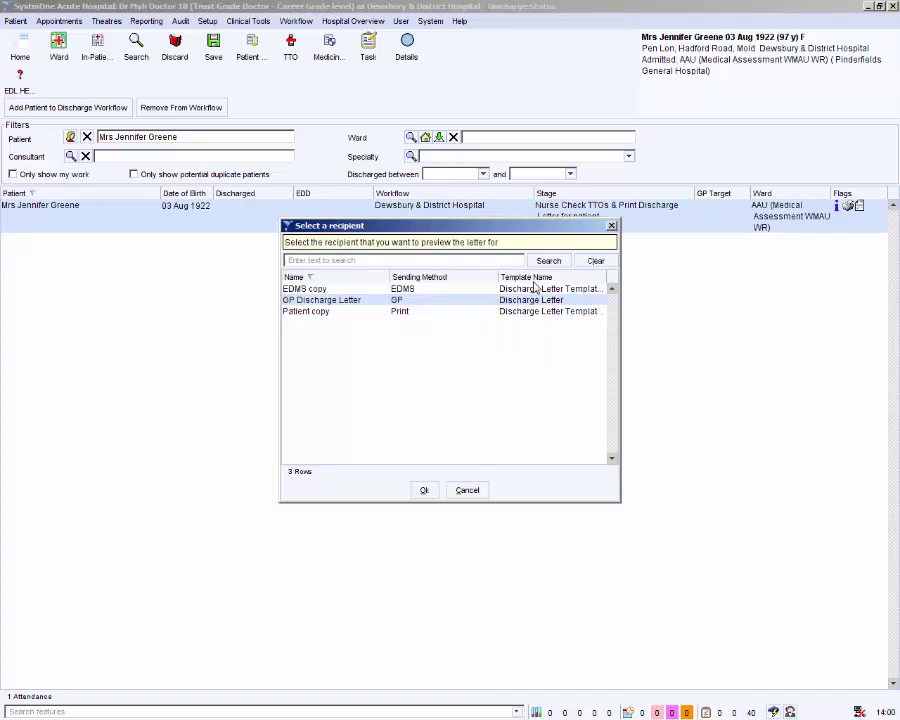
left_click(424, 490)
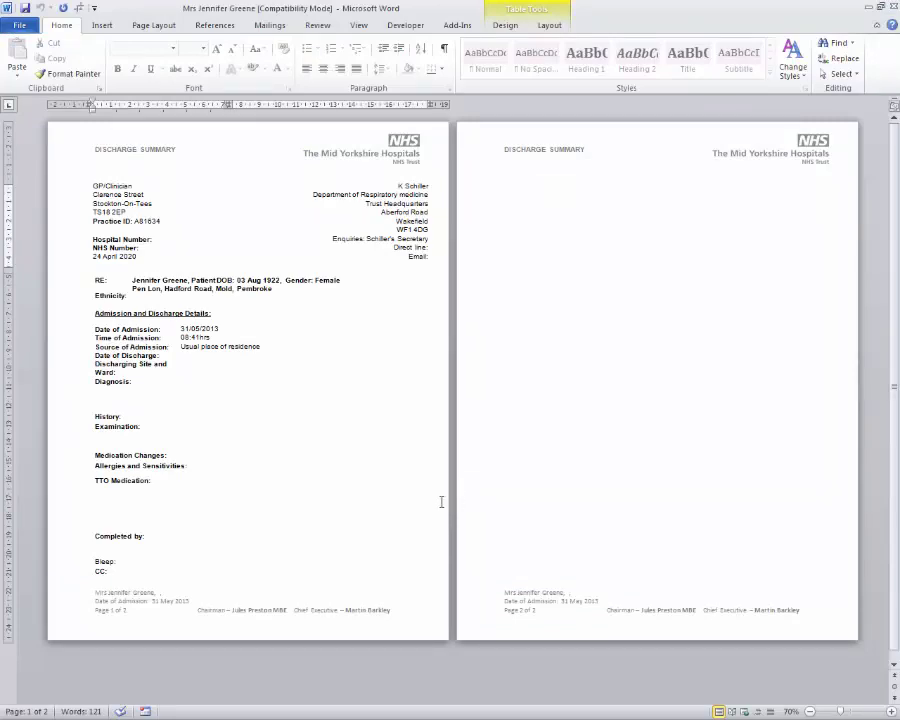
Step: Check the discharge letter's print preview in Word, then close Word without printing
left_click(16, 26)
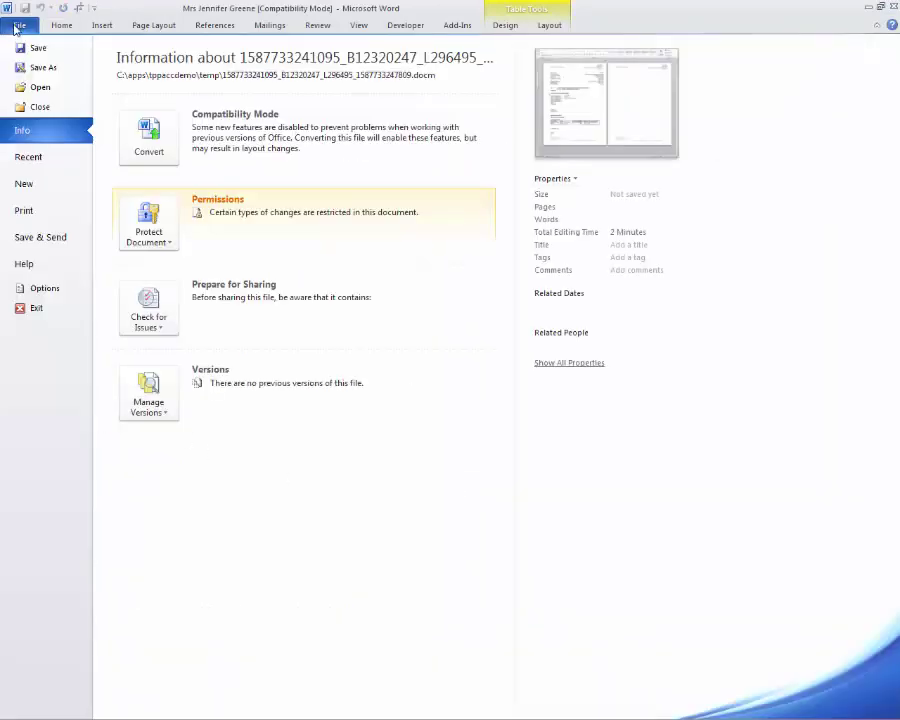
left_click(30, 211)
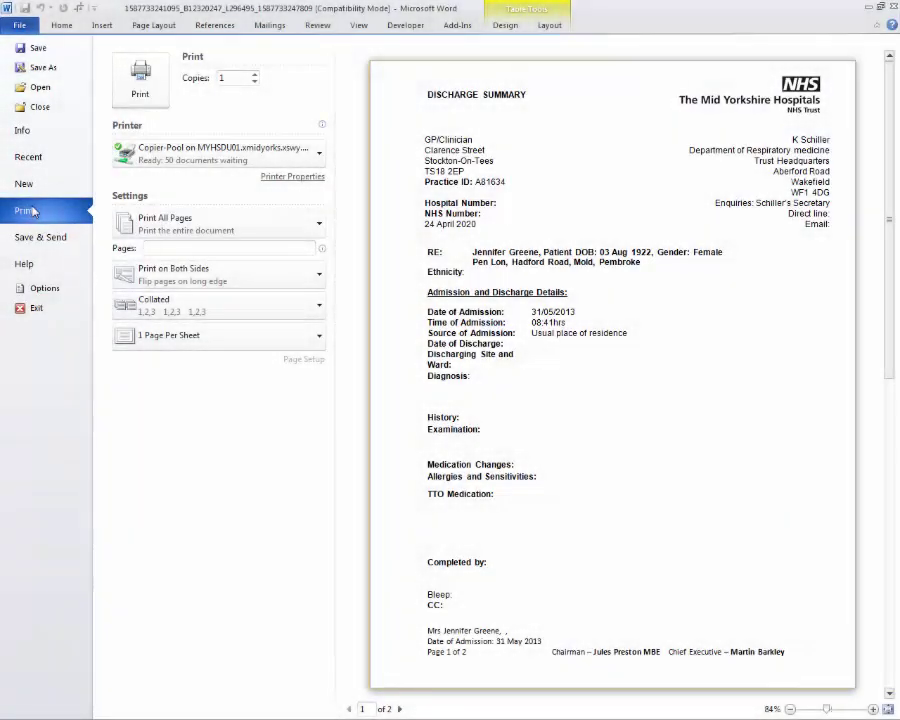
left_click(893, 8)
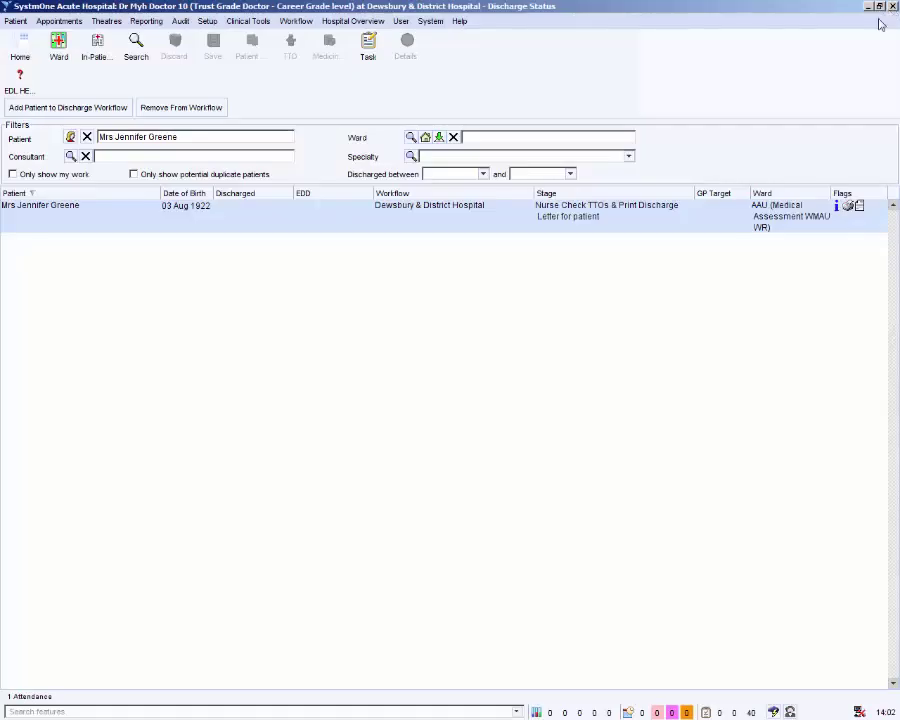